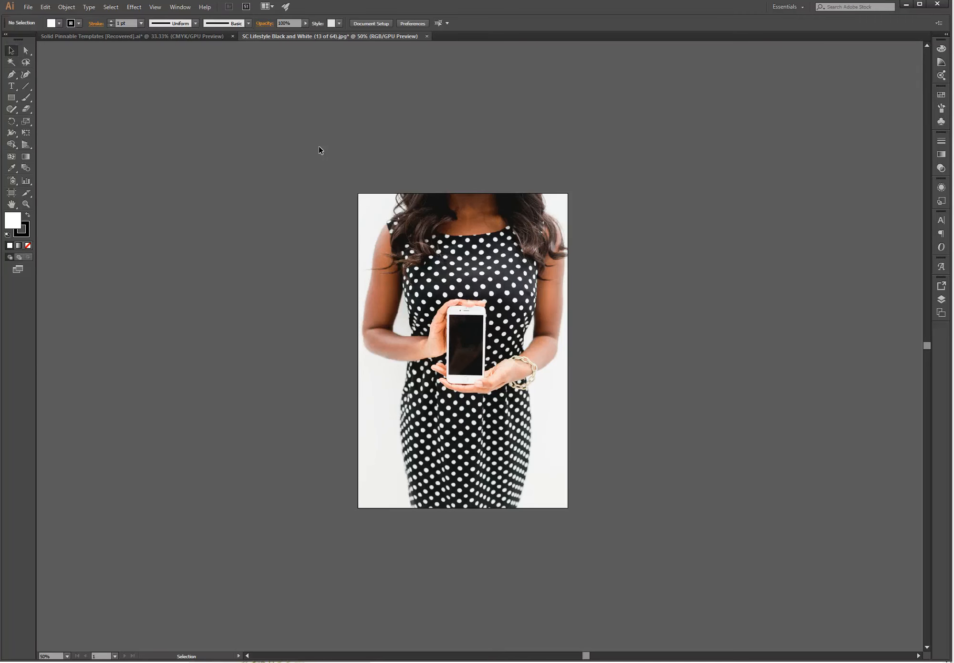
Step: Select the placed polka-dot dress photo on the artboard
left_click(389, 253)
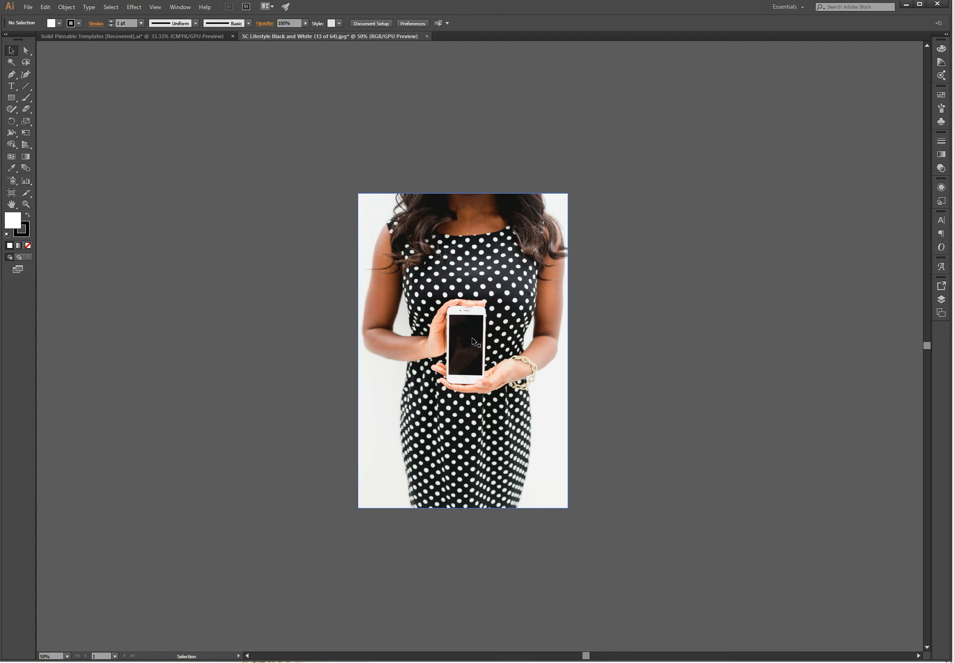
Step: Minimize Illustrator and start scrolling the StockShop Lifestyle by LF+MM collection page
left_click(907, 5)
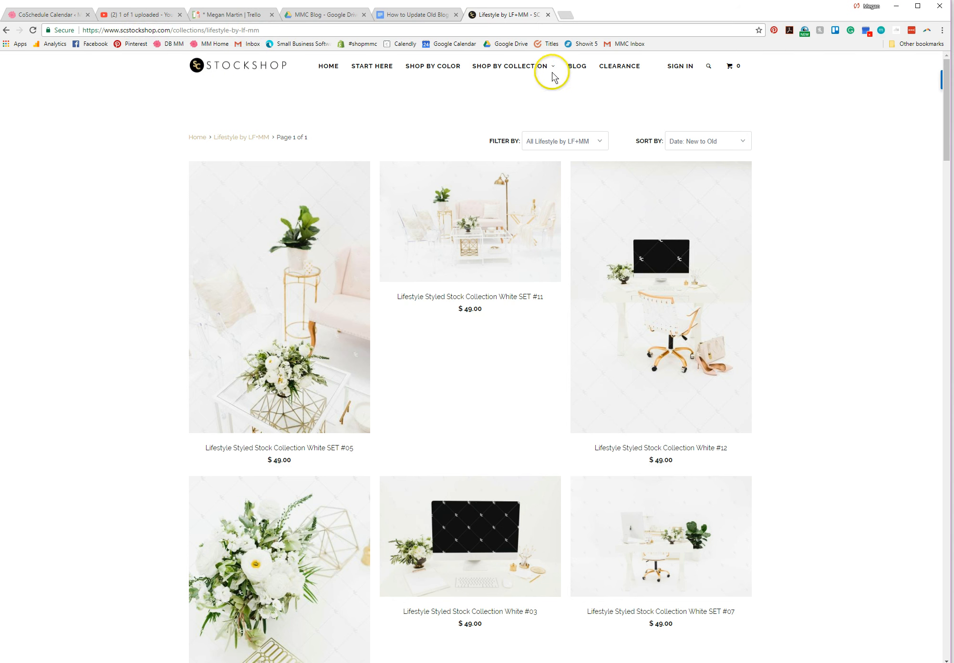
mouse_move(537, 66)
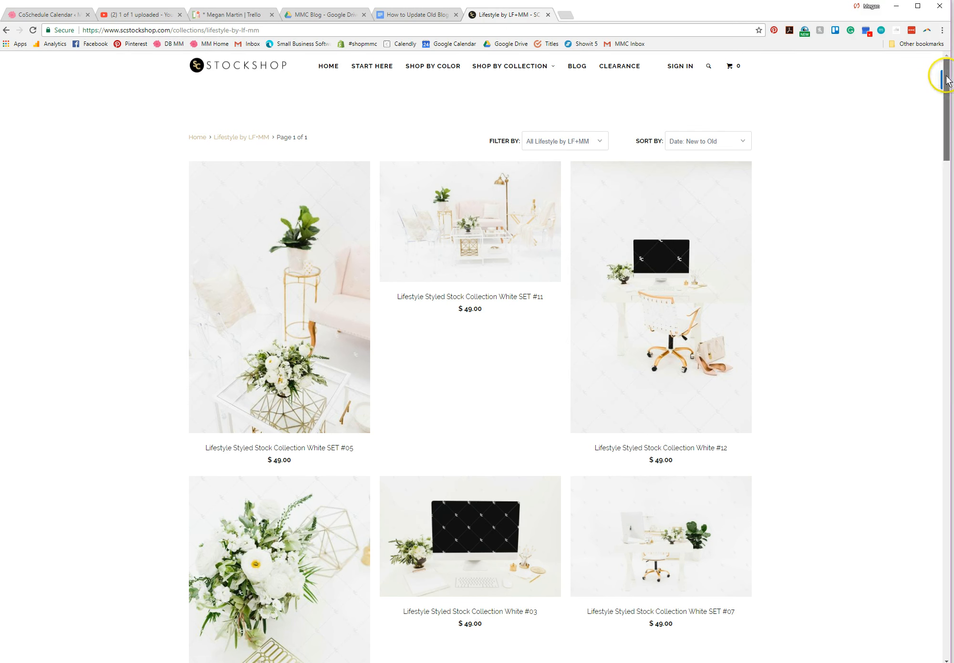
left_click_drag(947, 81, 946, 94)
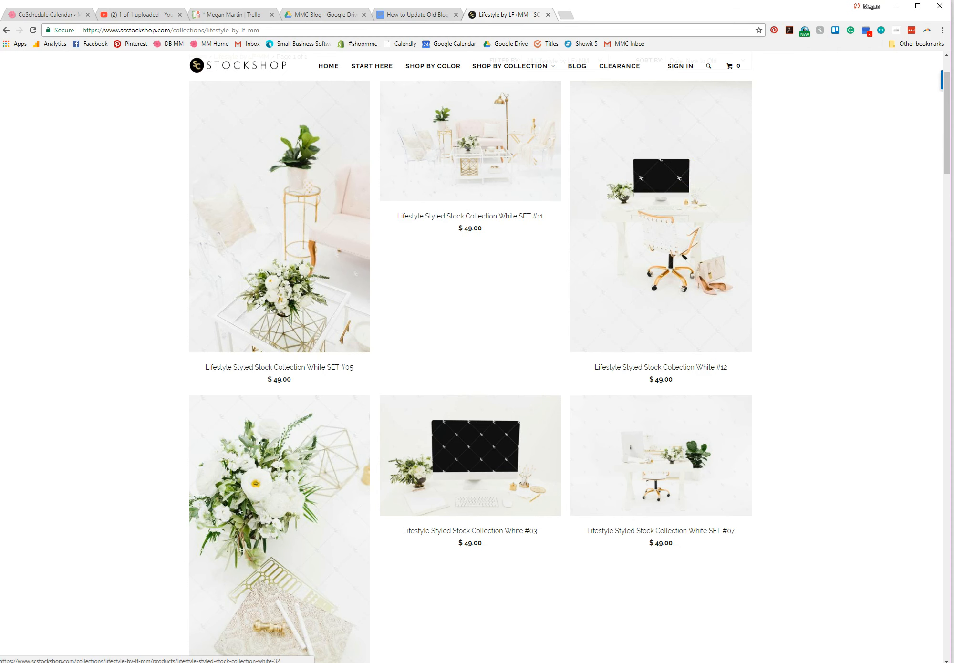
left_click_drag(947, 86, 947, 154)
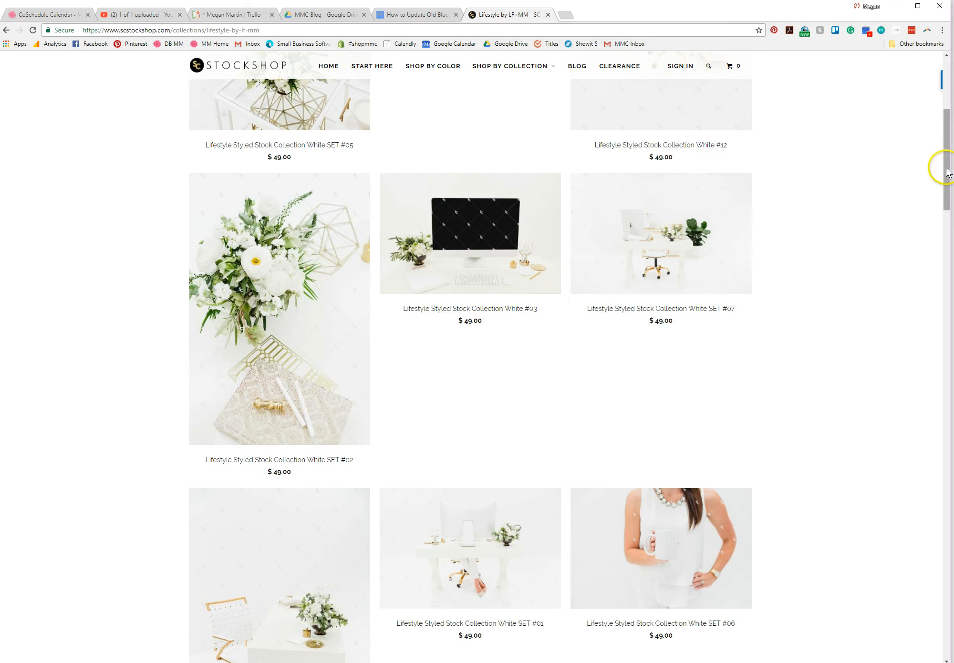
left_click_drag(942, 164, 937, 375)
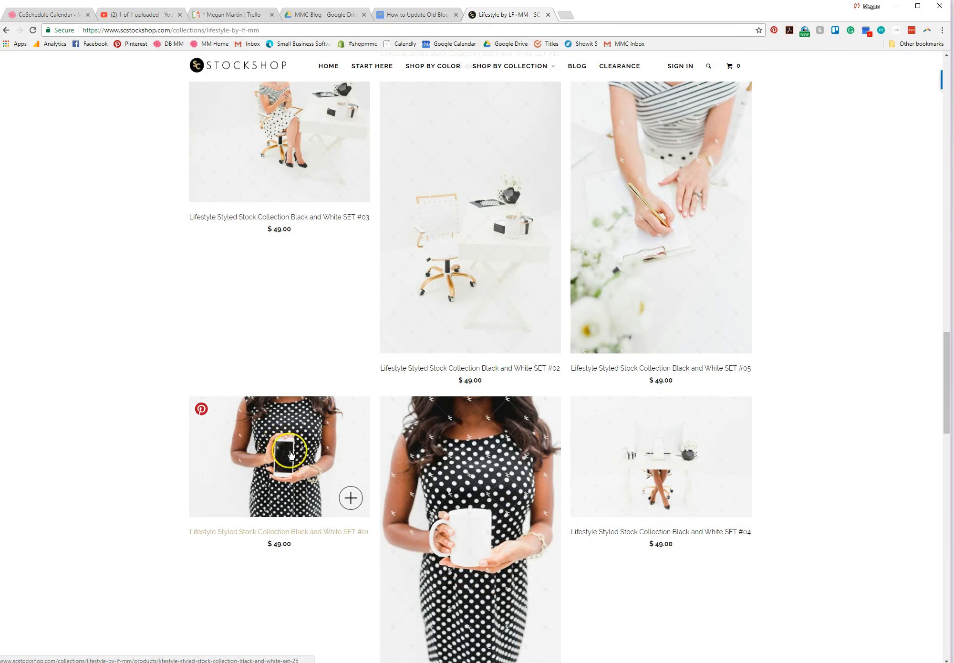
Step: Browse down through the Black and White and Blush sets, then minimize Chrome
scroll(163, 406, "down", 9)
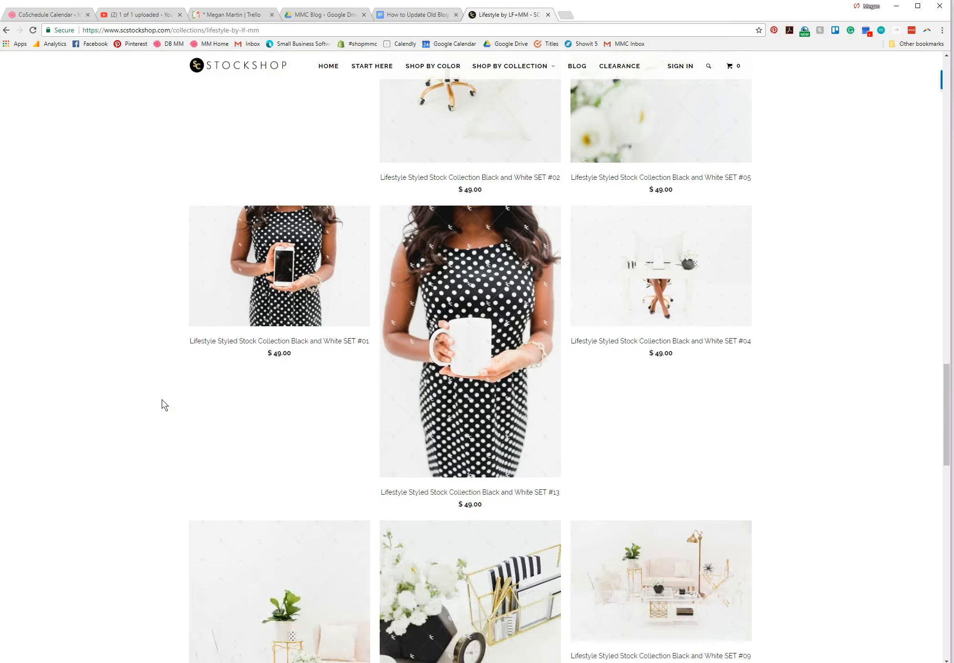
scroll(161, 400, "down", 7)
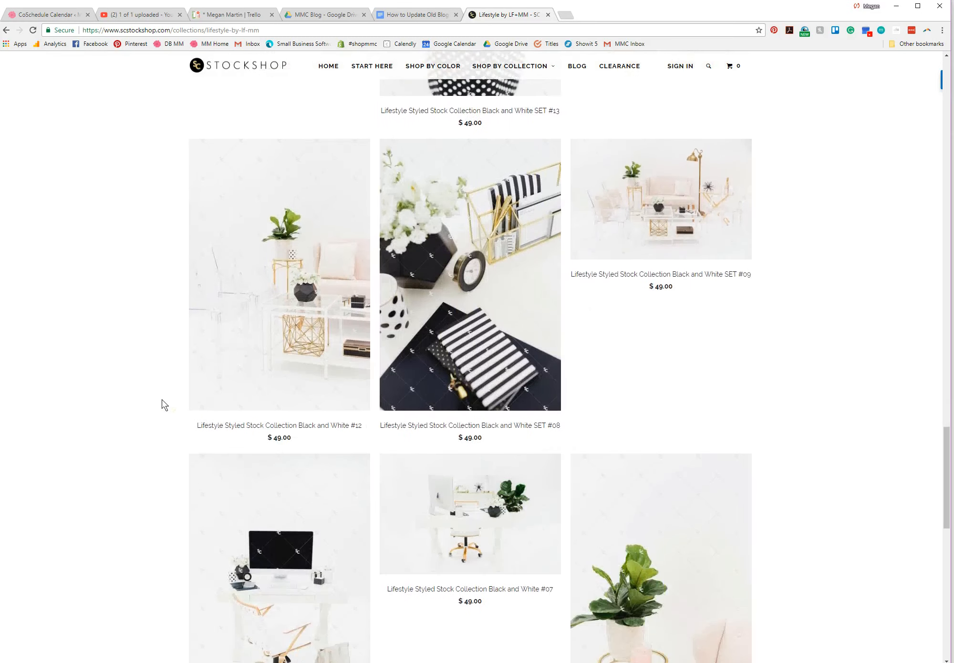
scroll(162, 400, "down", 6)
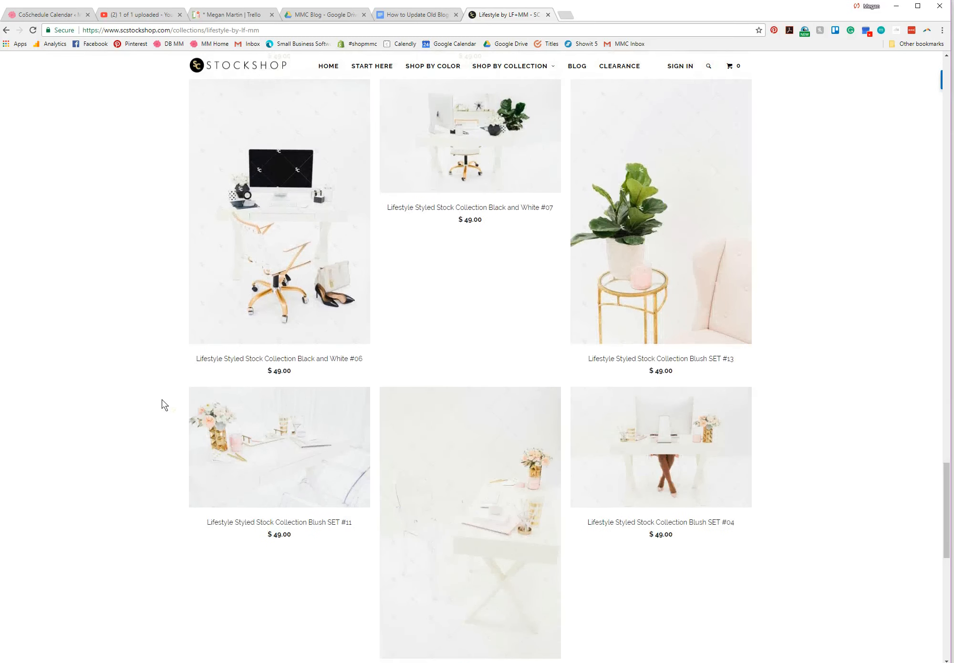
scroll(161, 406, "down", 4)
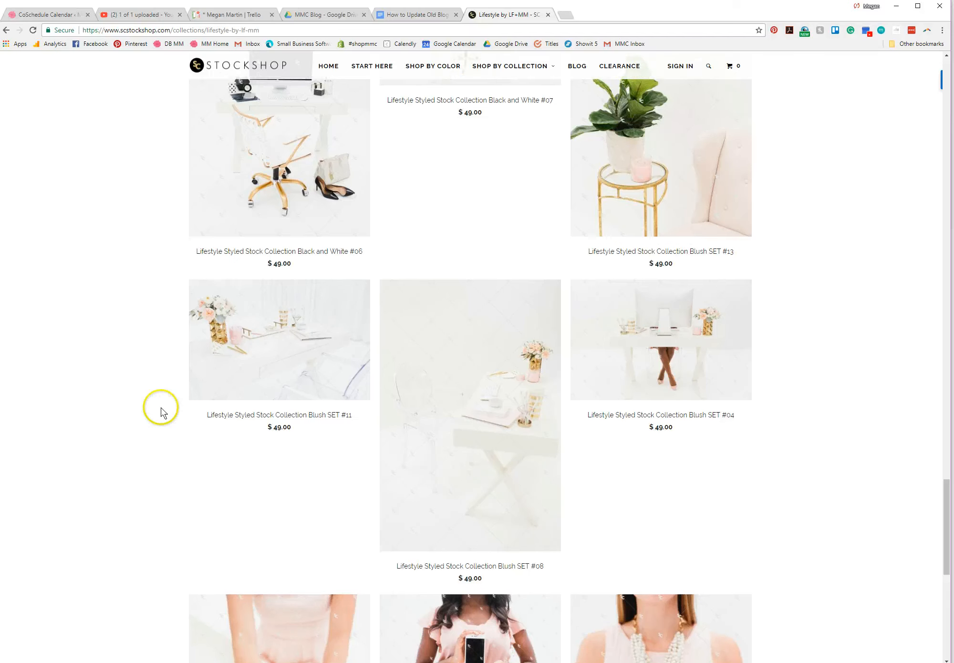
mouse_move(484, 479)
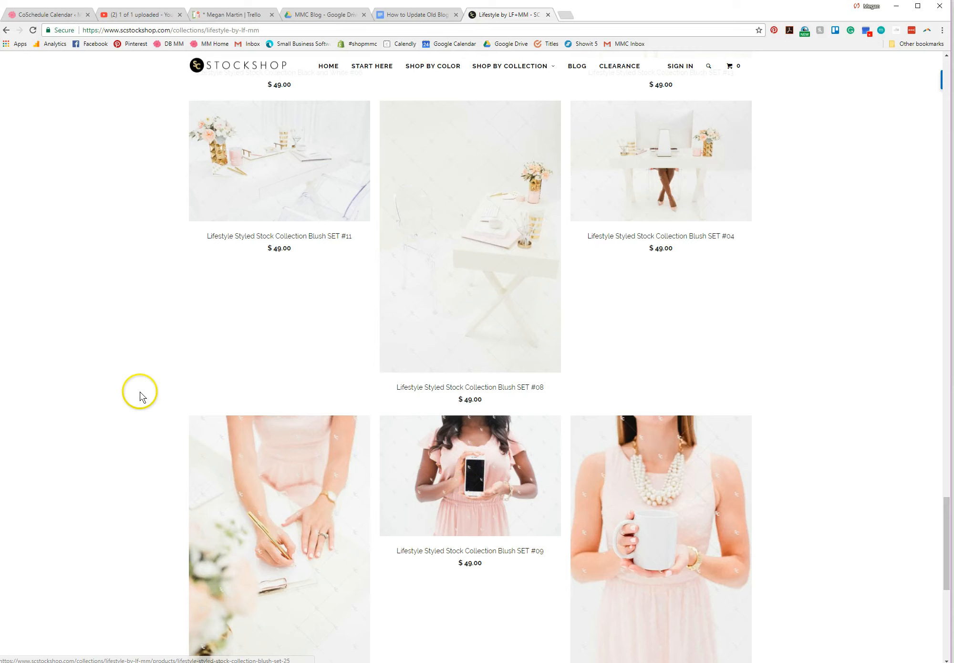
scroll(140, 393, "down", 8)
scroll(140, 397, "down", 5)
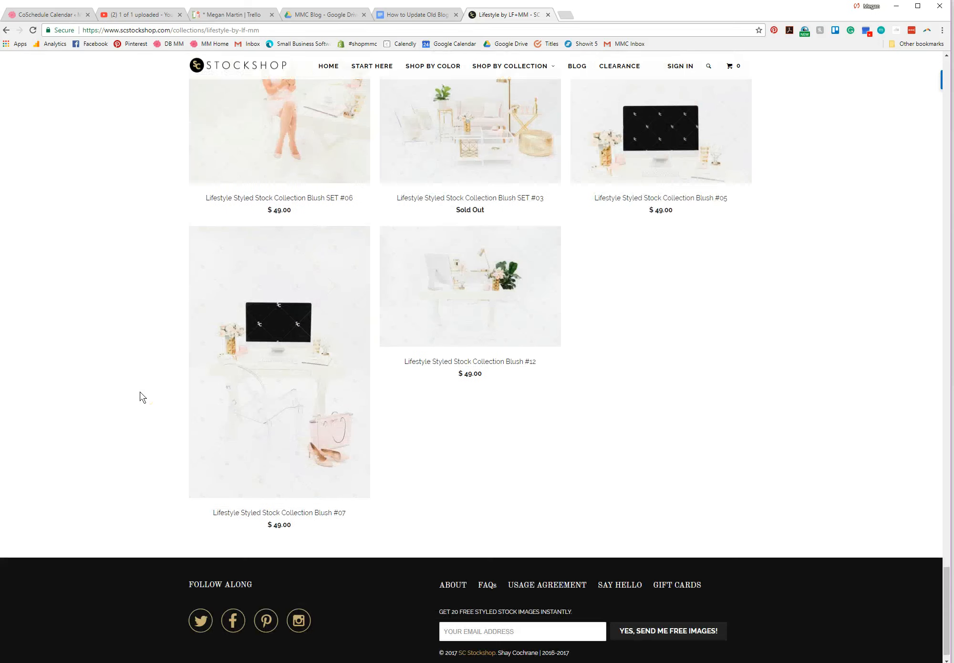
scroll(140, 392, "up", 20)
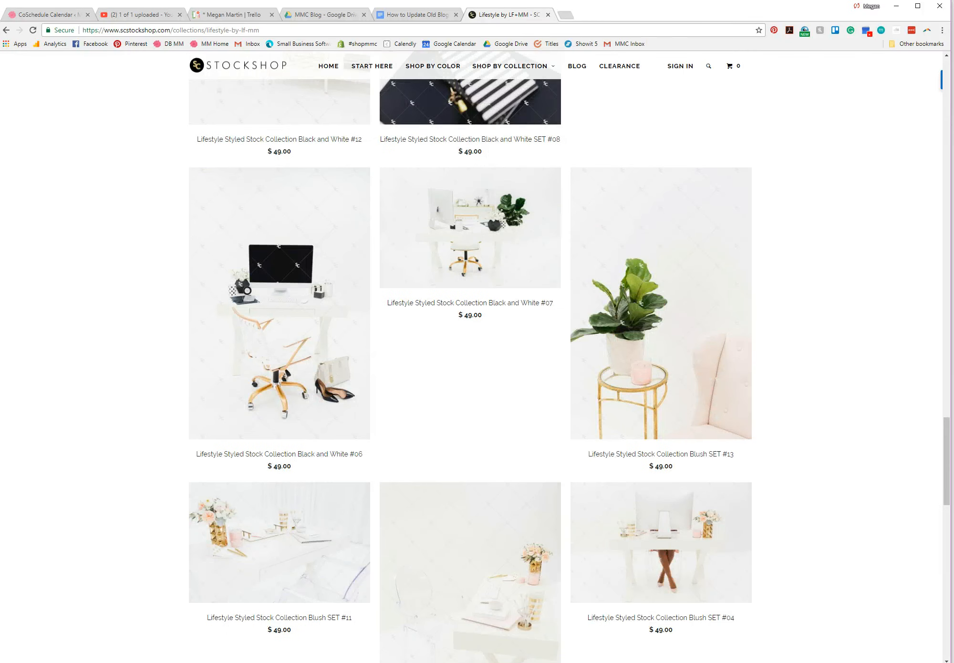
left_click(897, 7)
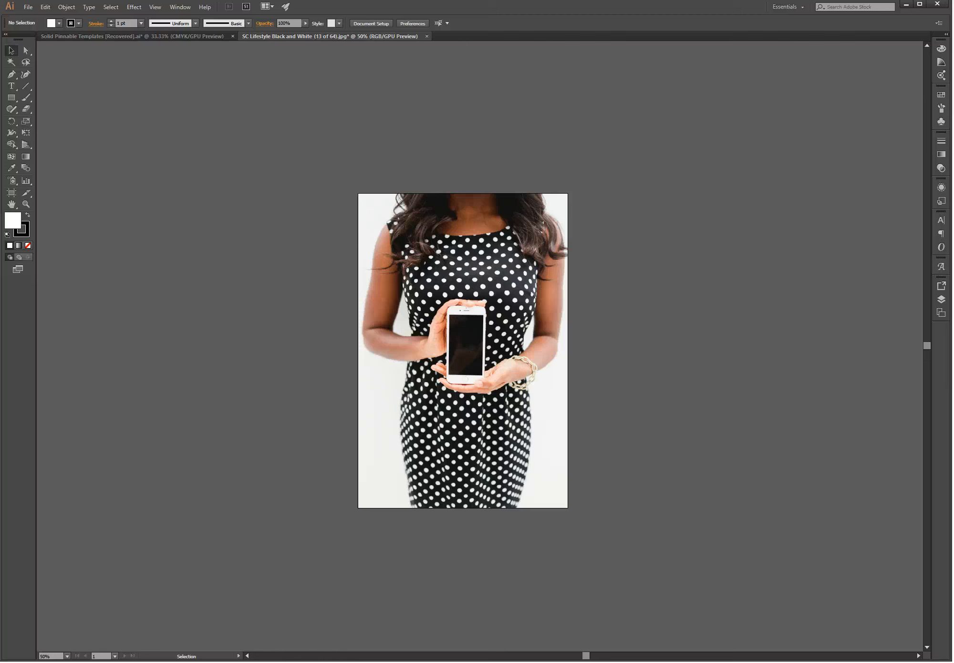
Step: Bring the StockShop collection page back to the front from Chrome's taskbar preview
mouse_move(361, 662)
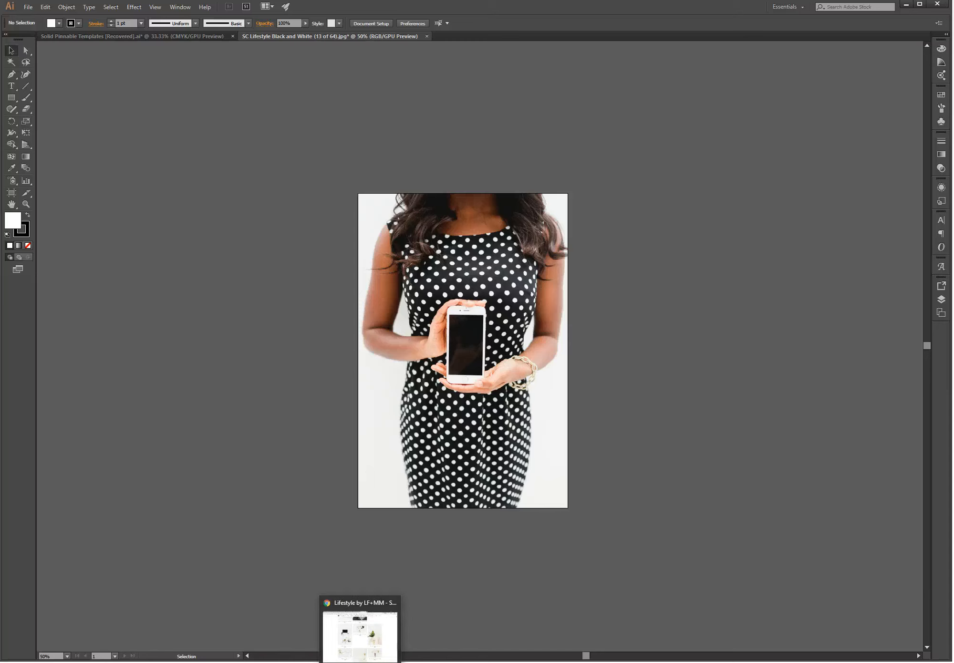
left_click(360, 639)
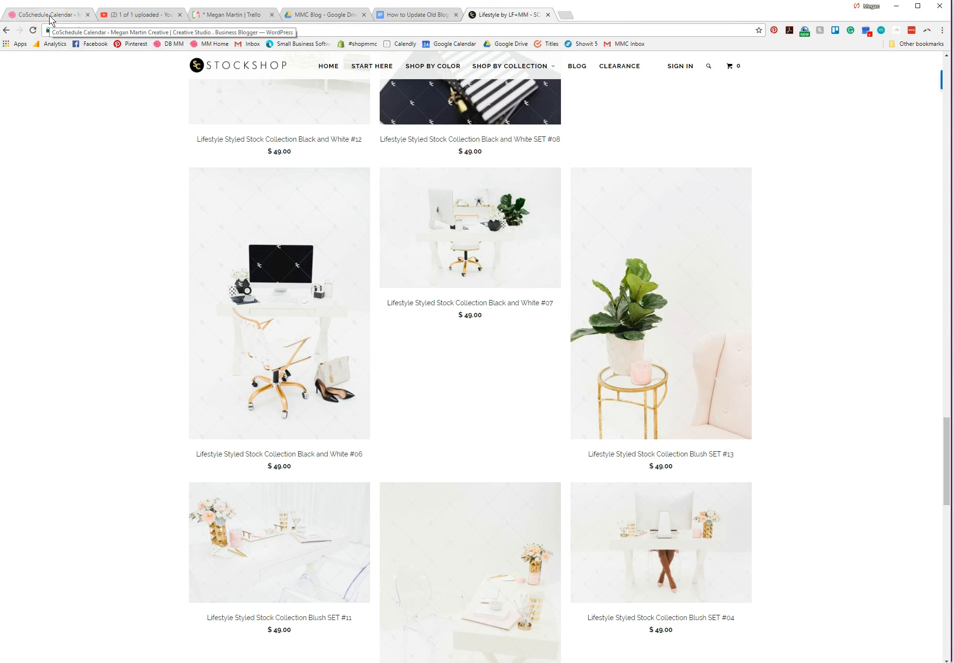
Step: Open the email with the screenshot attachment from the MMC Inbox in a new tab
left_click(566, 16)
left_click(633, 44)
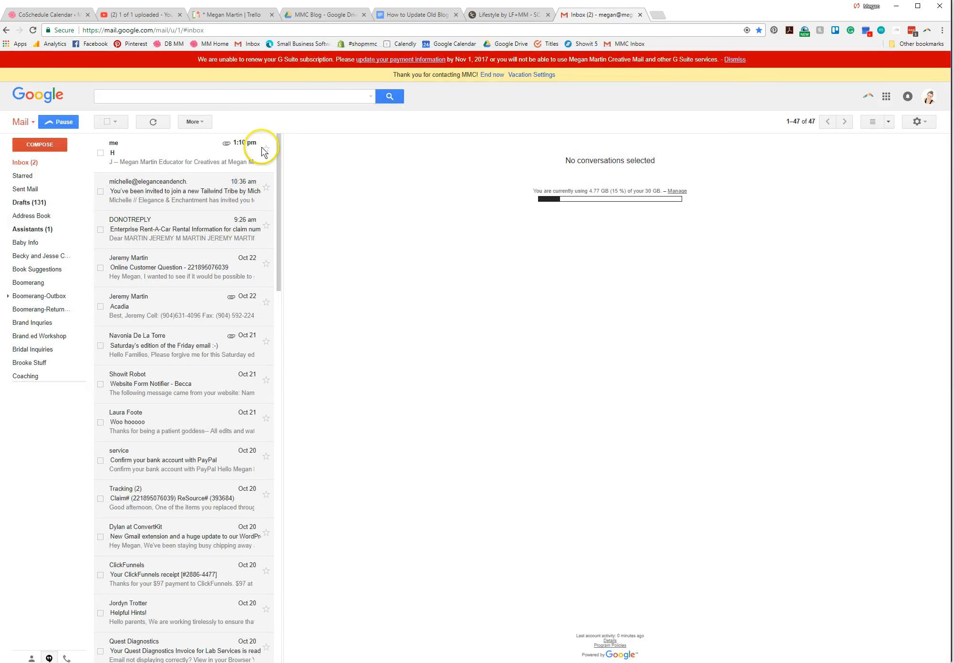
left_click(187, 157)
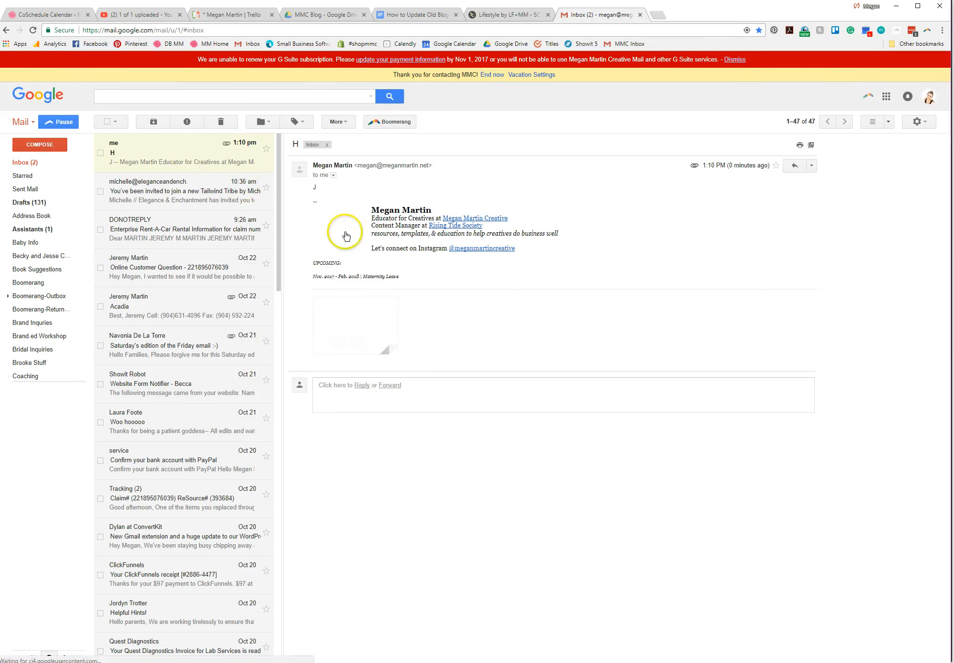
Step: Download the 2.2 MB PNG attachment and show it in the Downloads folder
mouse_move(343, 347)
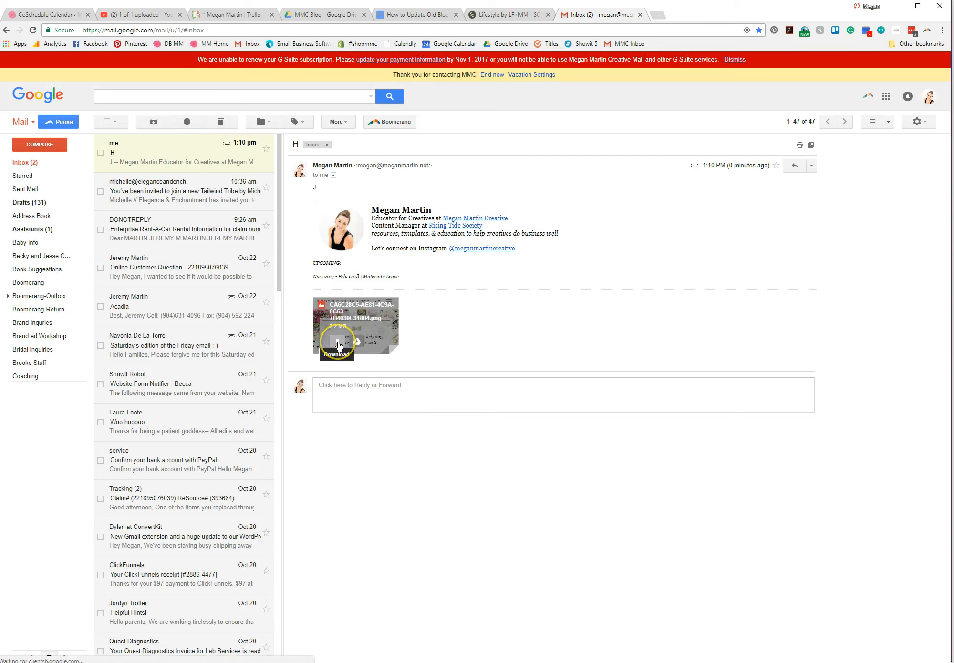
left_click(338, 343)
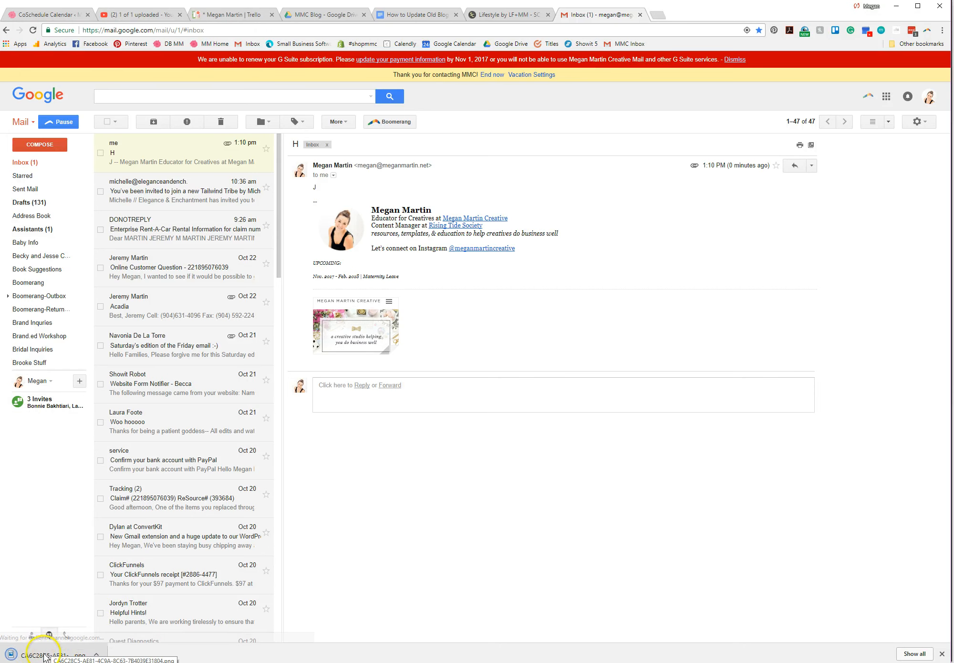
right_click(44, 657)
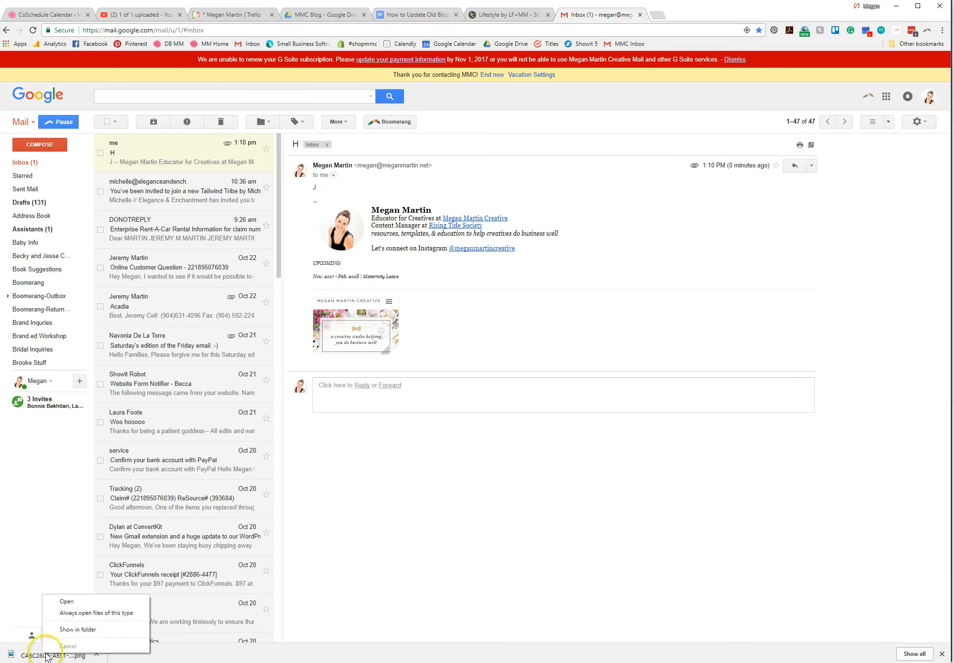
left_click(94, 629)
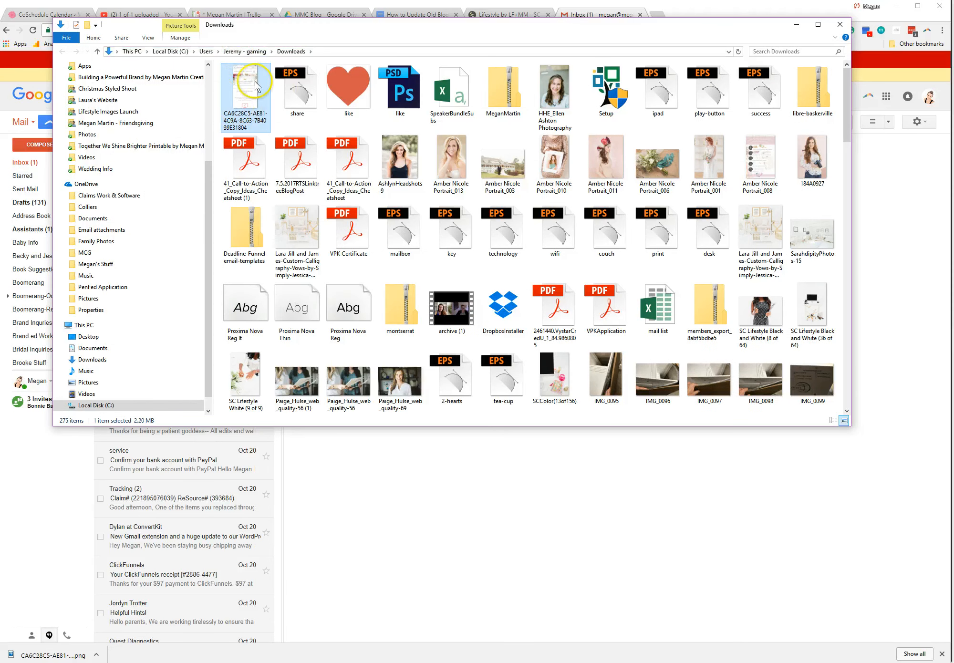
Step: Open the downloaded PNG screenshot with Adobe Illustrator CC 2015.3
left_click(242, 96)
right_click(241, 96)
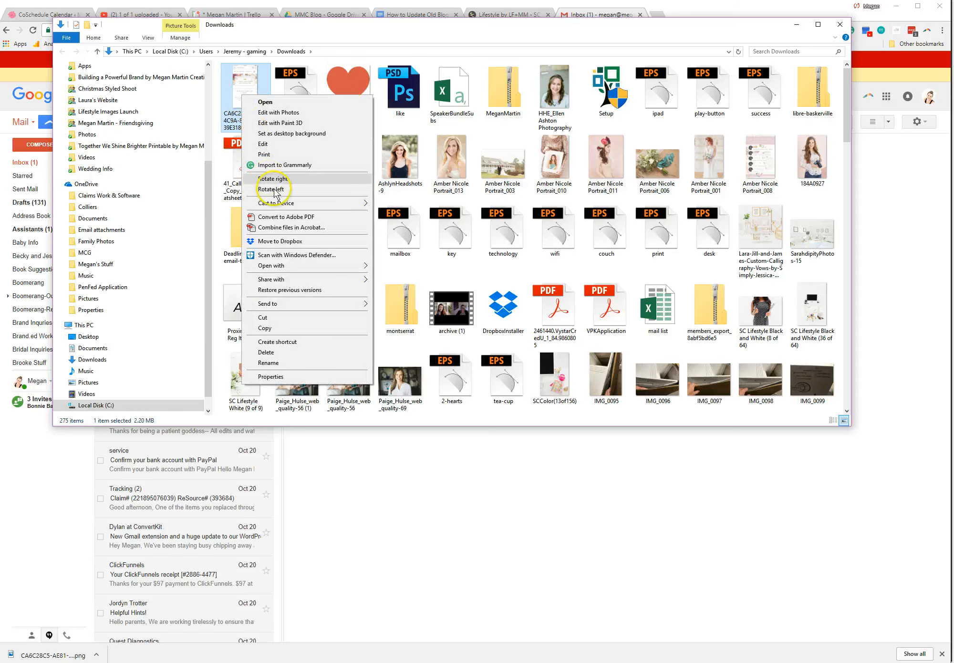
left_click(282, 269)
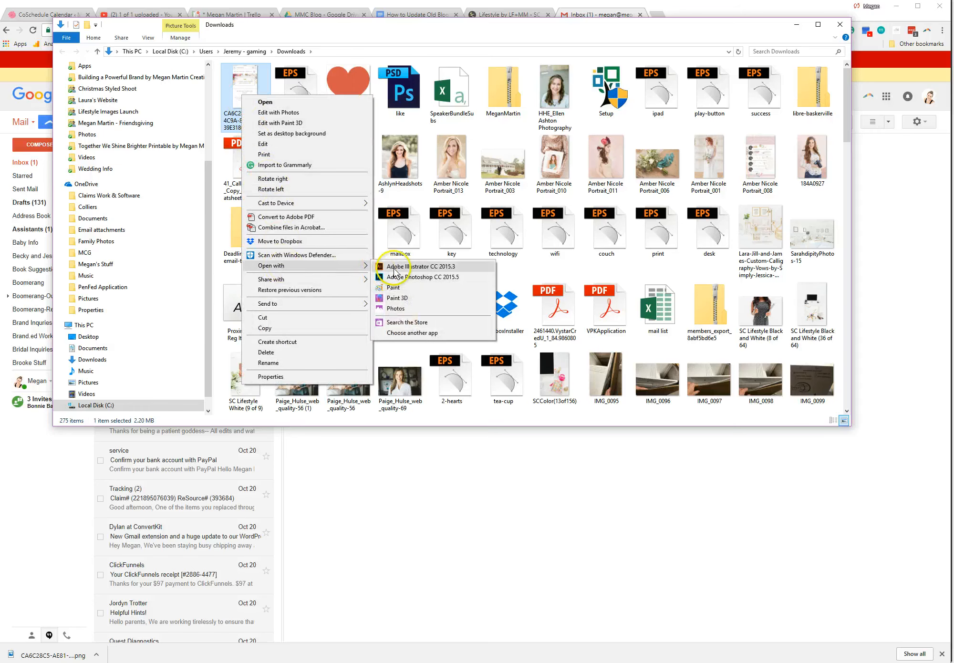
left_click(394, 268)
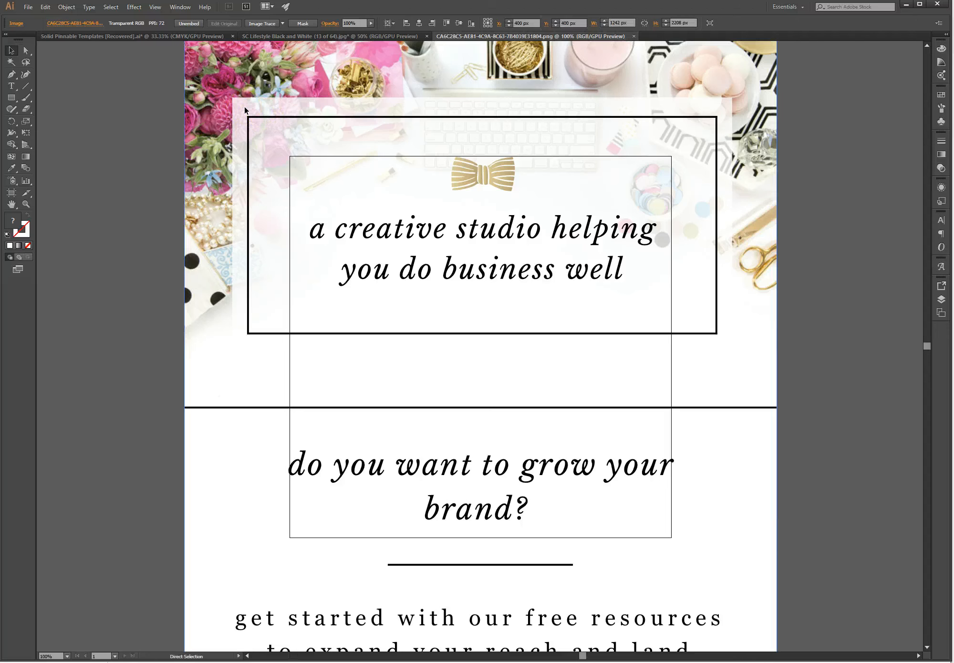
Step: Paste the website screenshot into the polka-dot photo document and expand Layer 1 in Layers
left_click(634, 37)
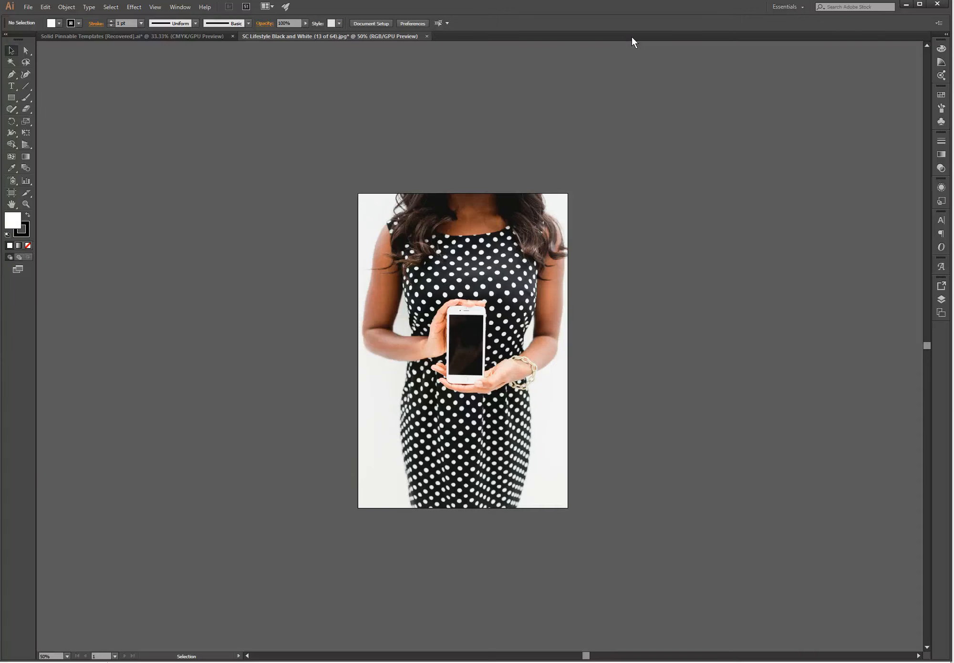
key("ctrl+v")
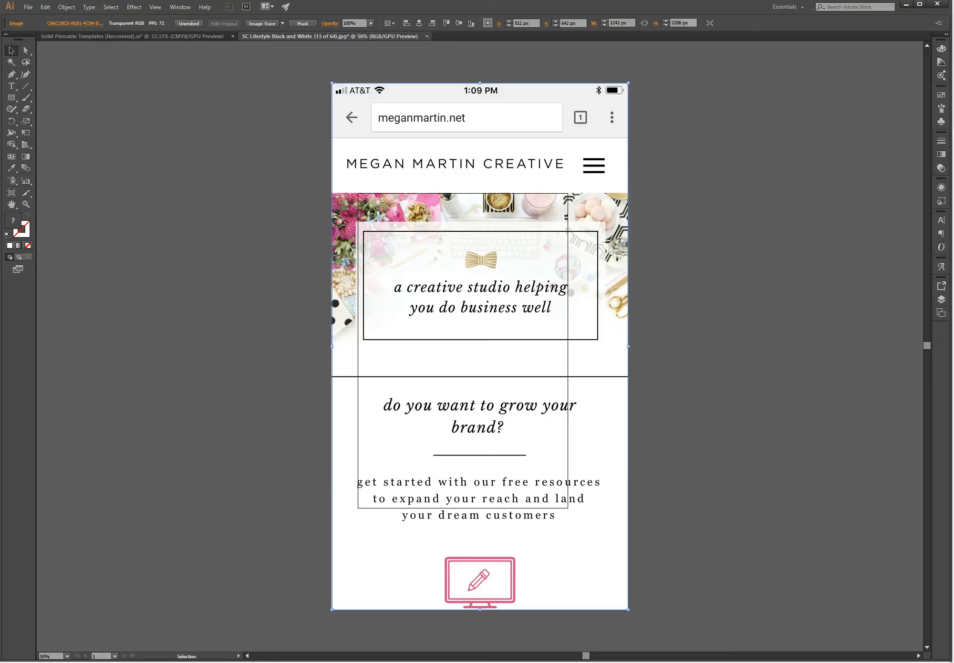
left_click(943, 301)
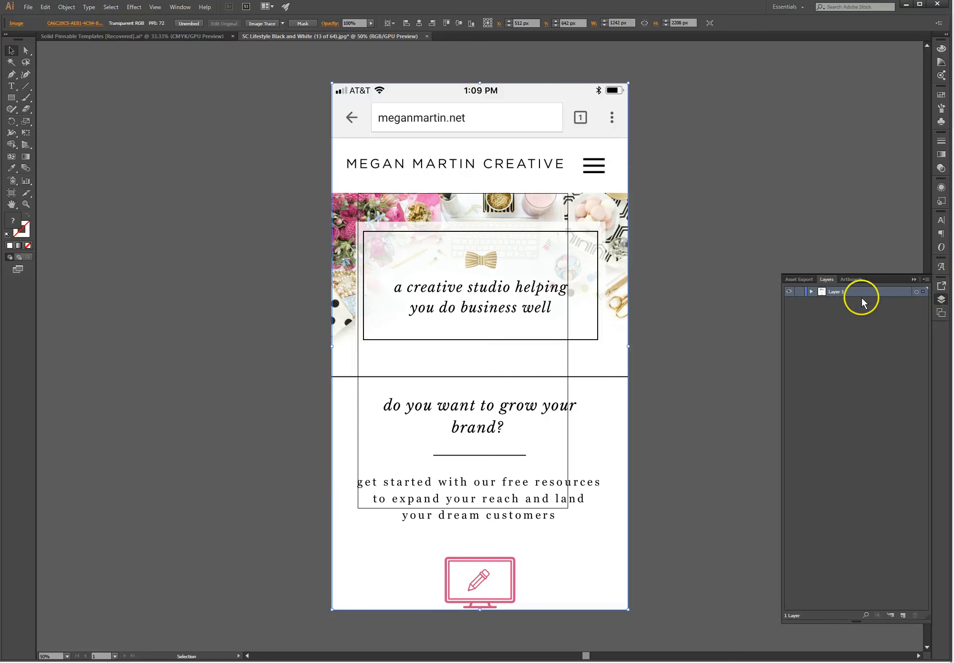
left_click(810, 292)
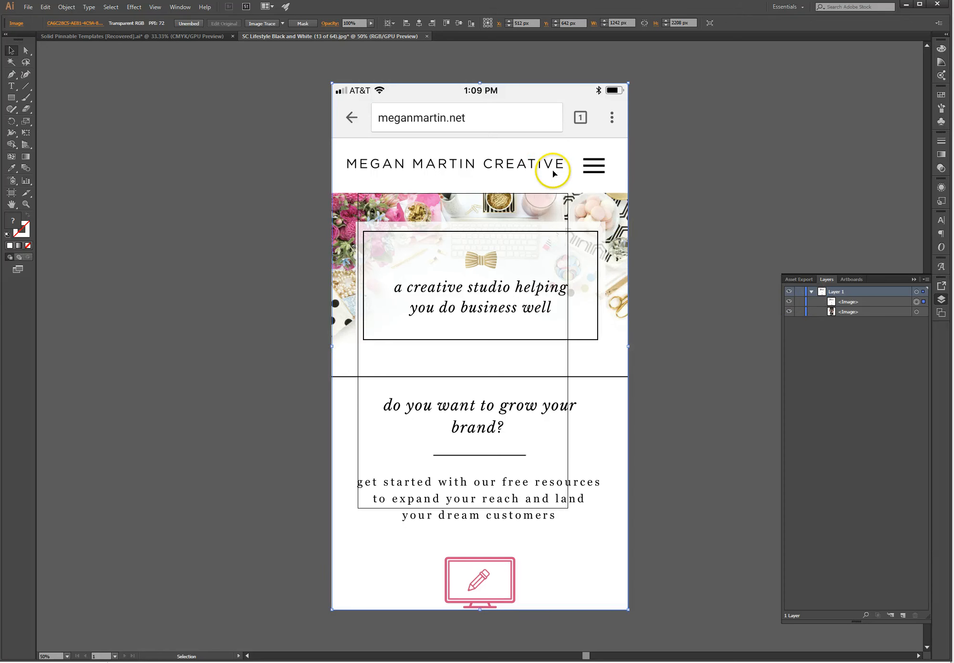
Step: Scale the screenshot down proportionally, place it left of the photo, and zoom in
left_click_drag(565, 171, 301, 153)
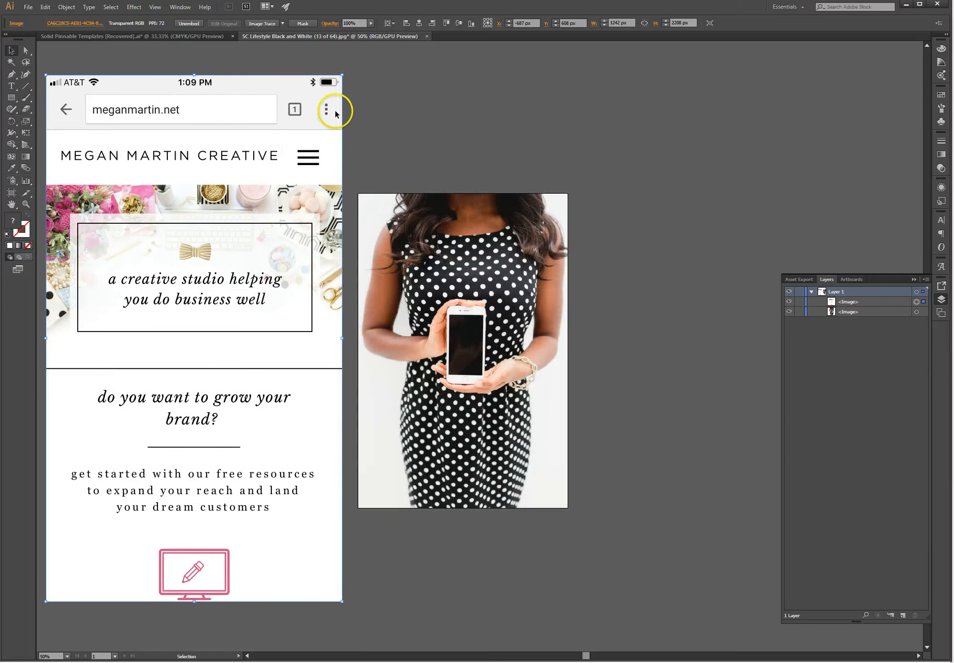
left_click_drag(343, 75, 192, 196)
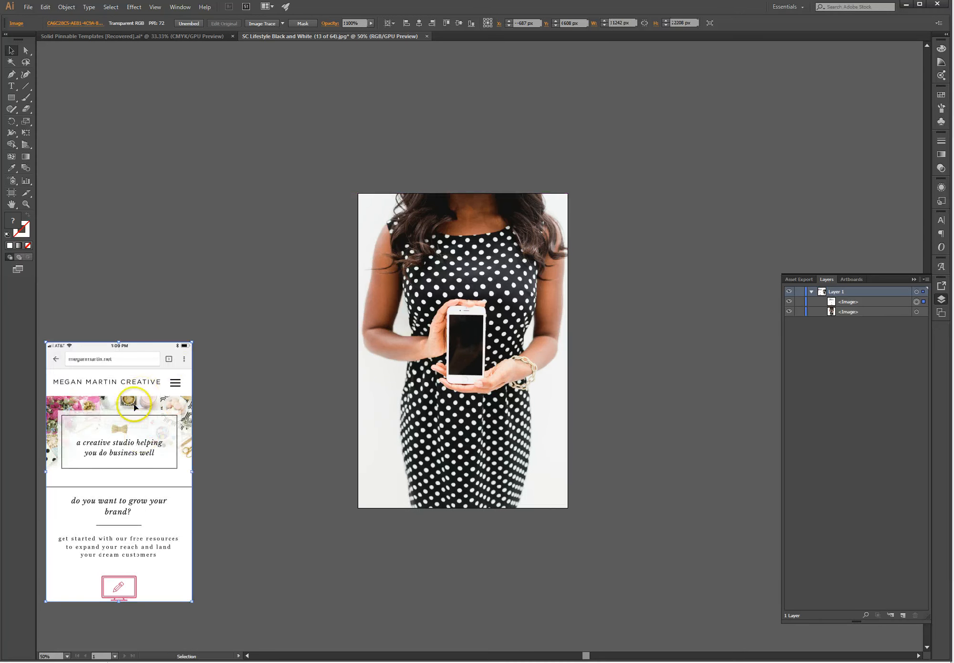
left_click_drag(133, 403, 176, 252)
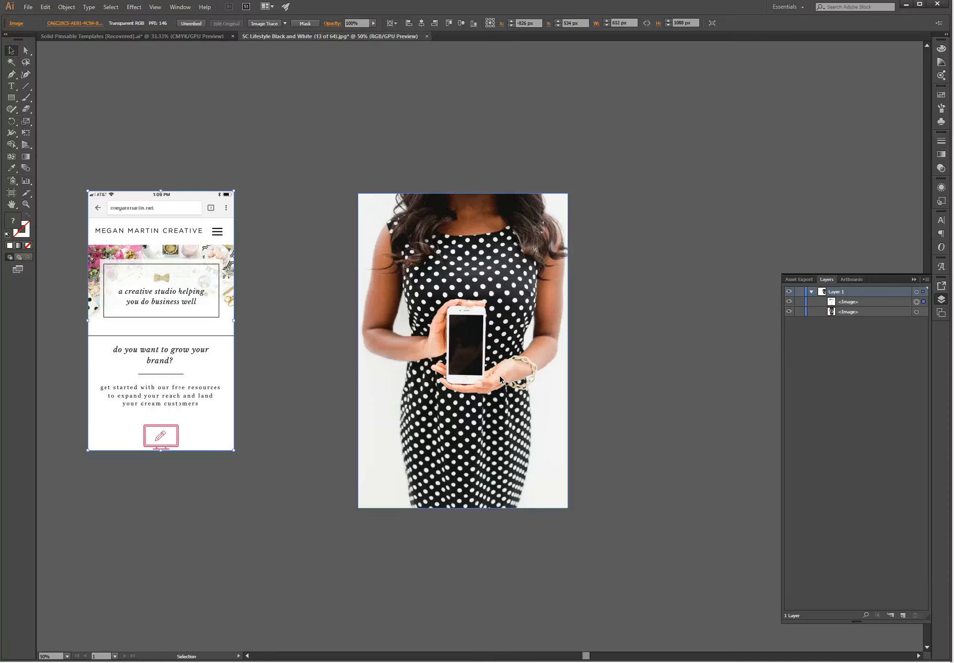
key("a")
key("ctrl+equal")
key("ctrl+equal")
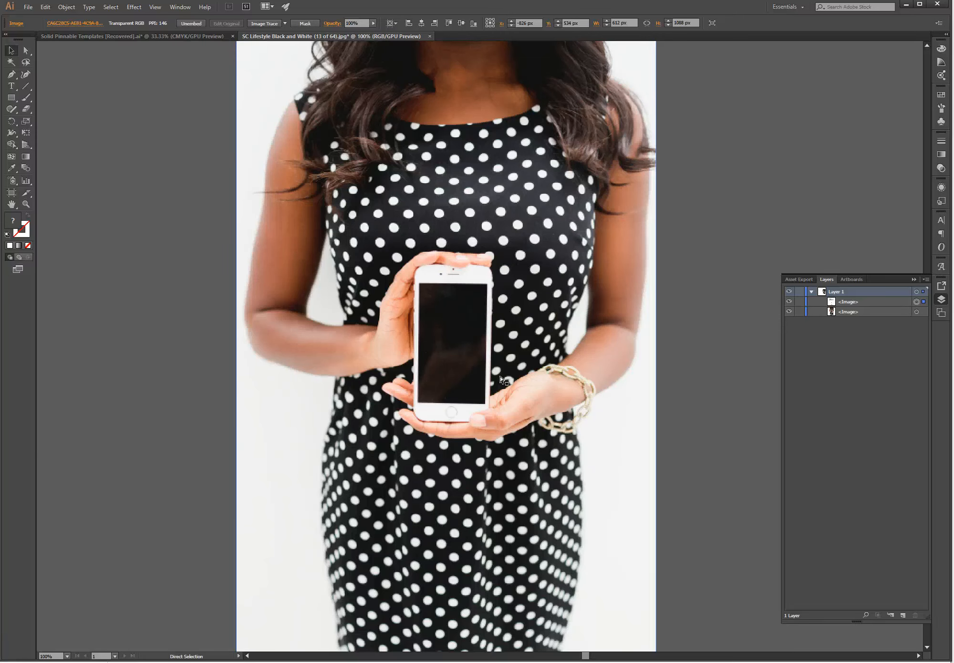
Step: Draw a white rectangle over the phone screen and fit its left and bottom edges
key("v")
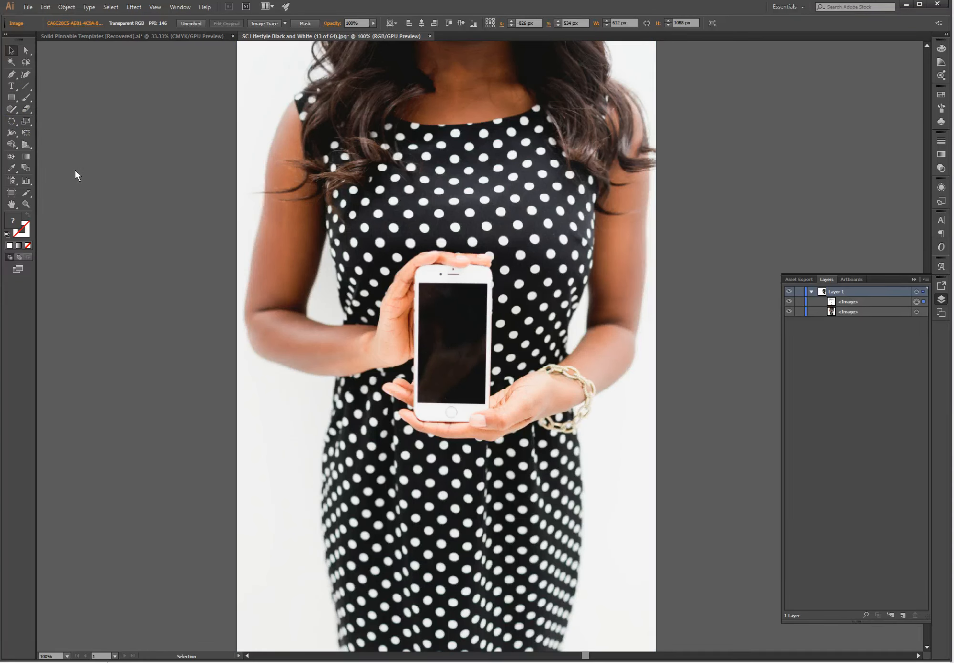
left_click(8, 99)
left_click(8, 100)
mouse_move(419, 284)
left_mouse_down()
mouse_move(476, 343)
mouse_move(482, 372)
mouse_move(472, 391)
mouse_move(488, 403)
left_mouse_up()
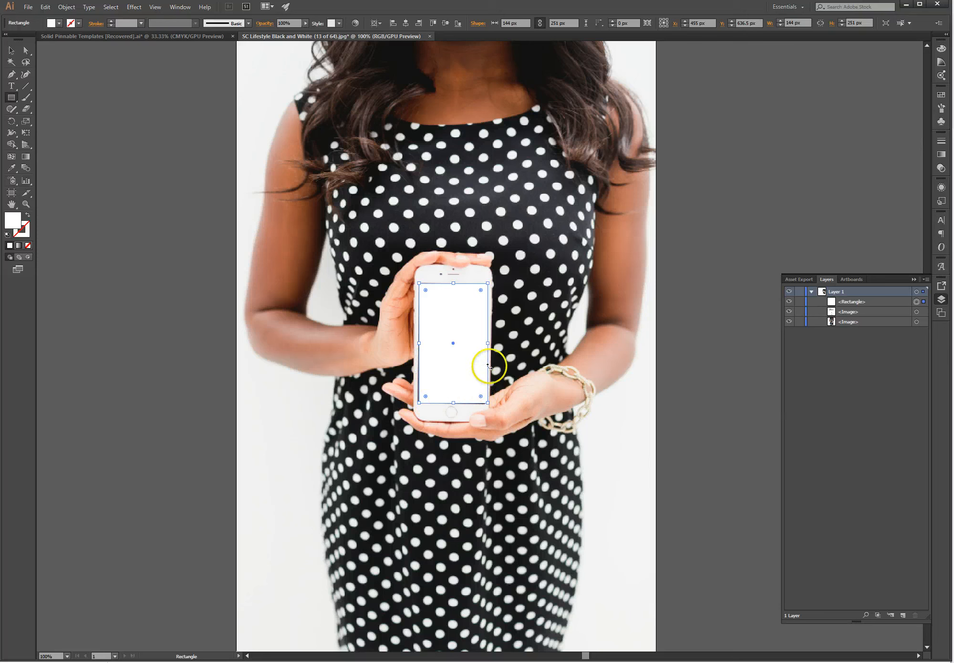
key("Down")
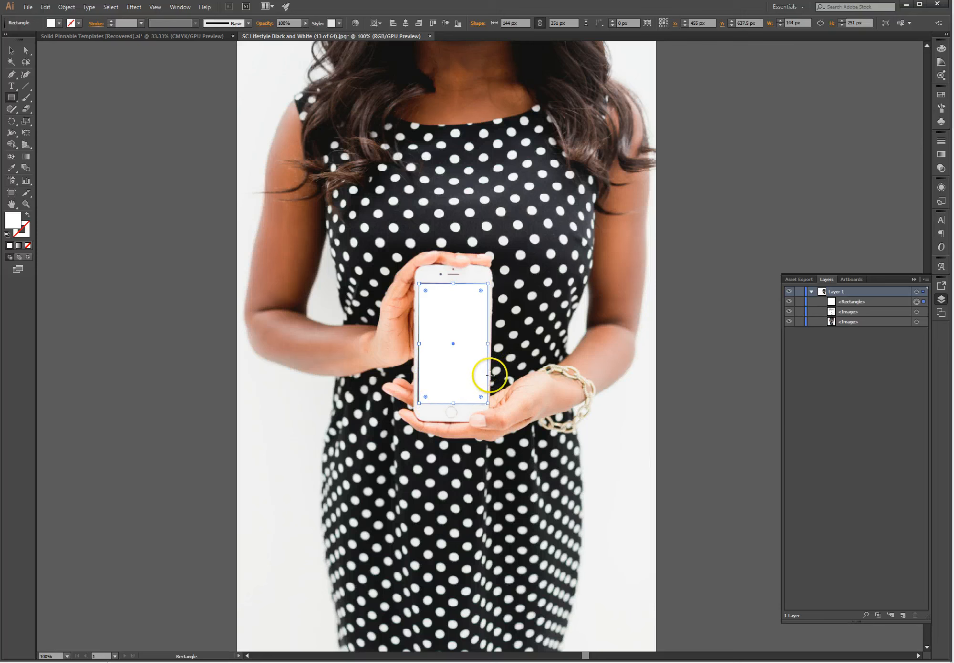
key("Up")
key("Up")
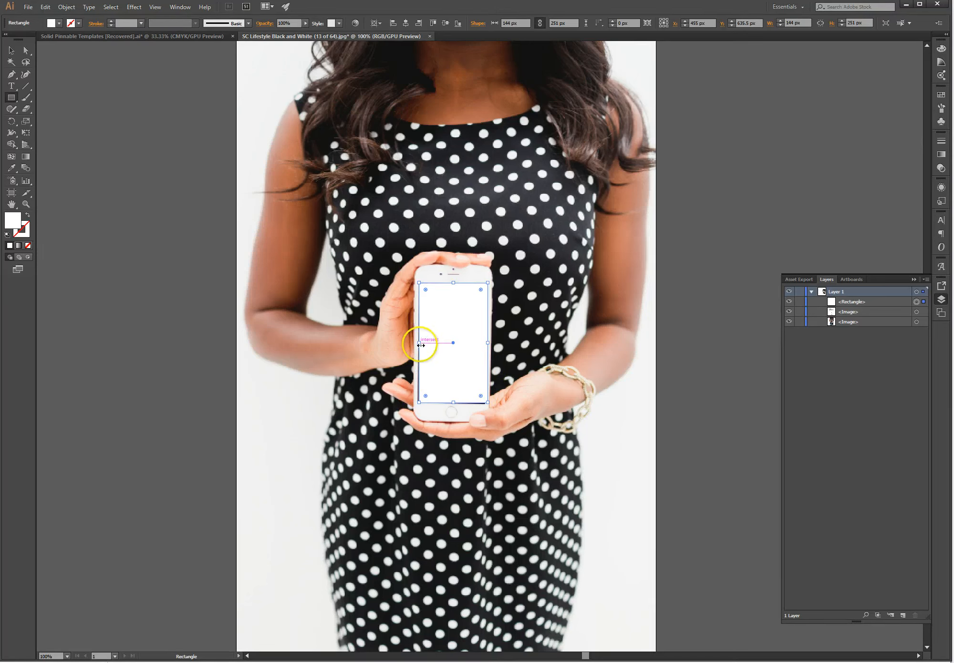
left_click_drag(420, 344, 416, 343)
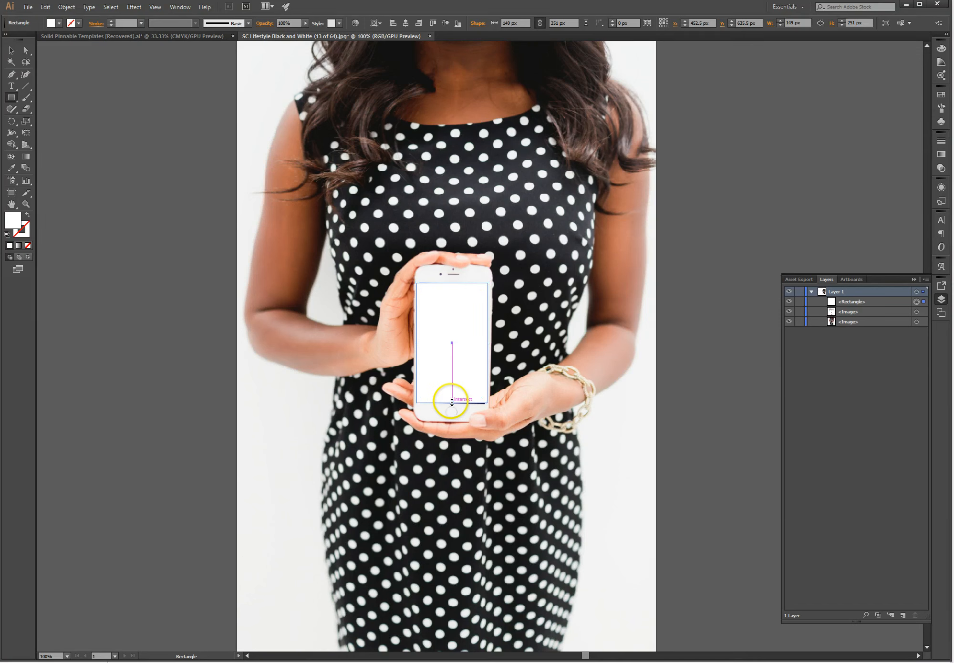
left_click_drag(451, 402, 453, 406)
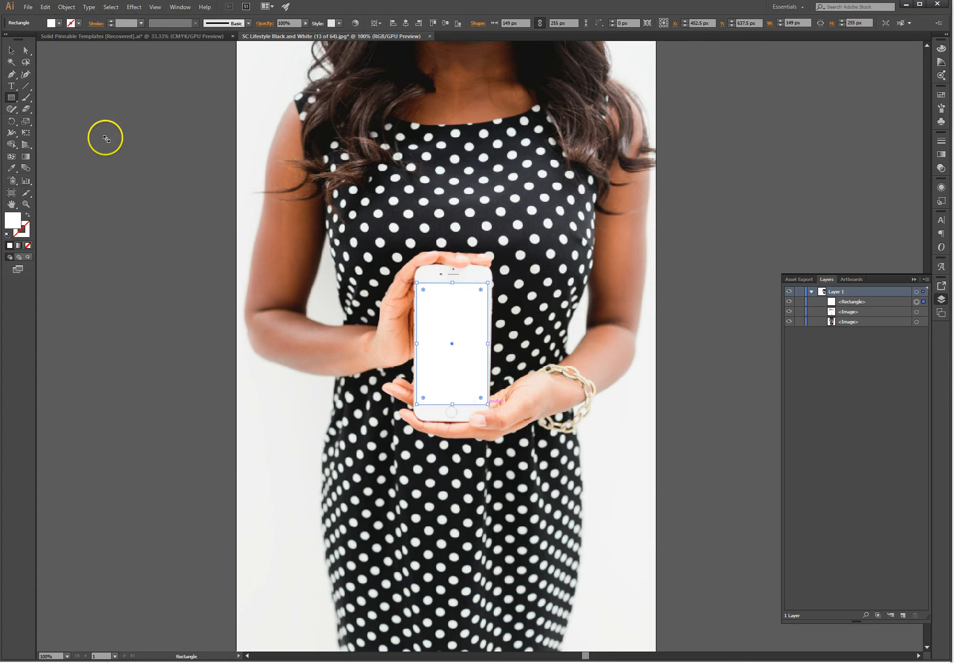
Step: Reselect the rectangle and align its top edge with the screen, making it 149 × 259 px
left_click(24, 75)
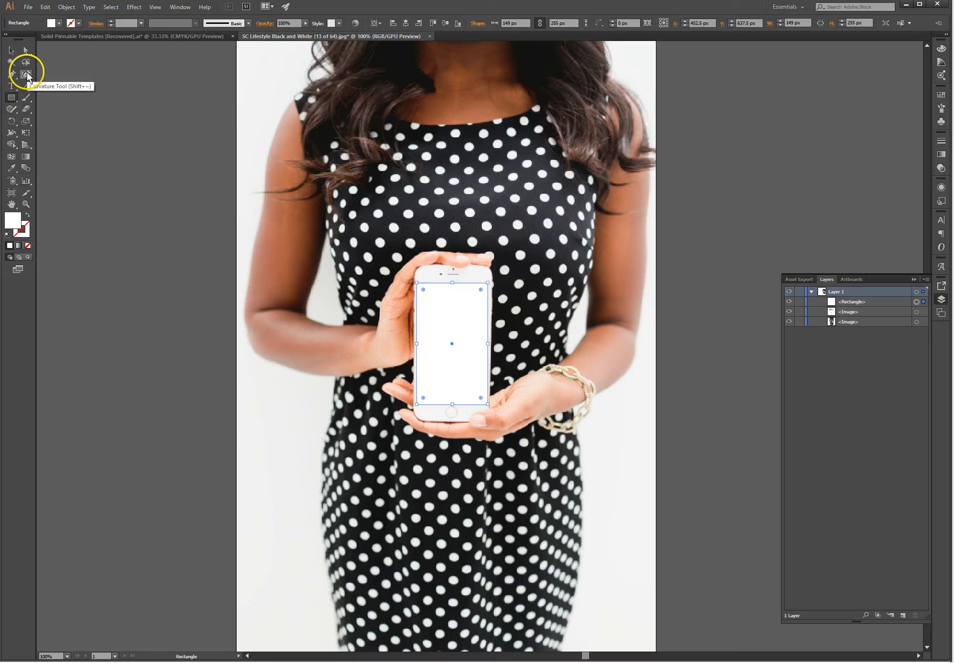
left_click(11, 75)
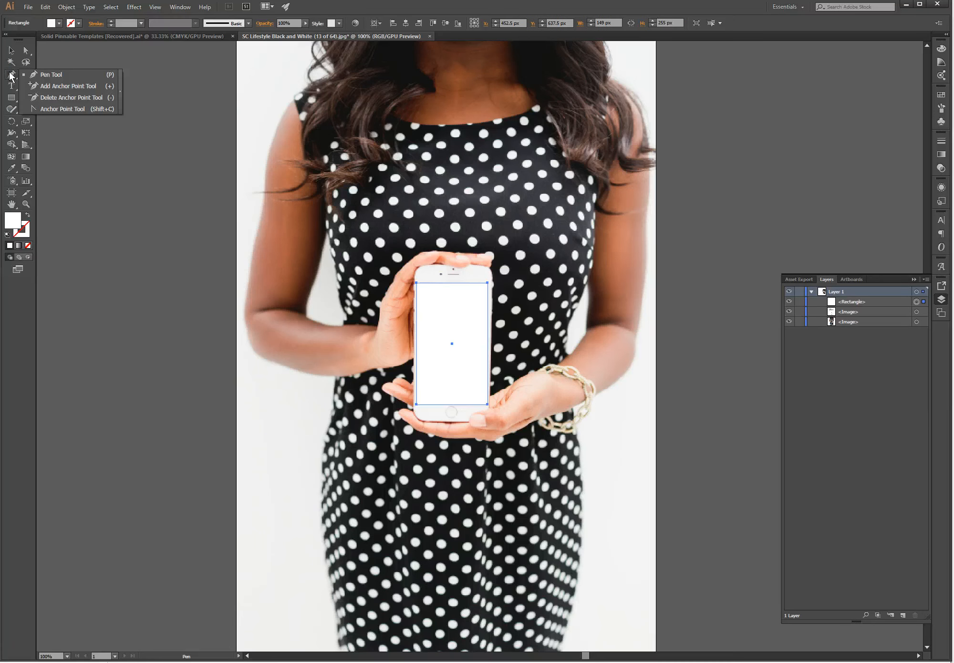
left_click_drag(11, 75, 61, 110)
left_click(7, 48)
left_click(104, 213)
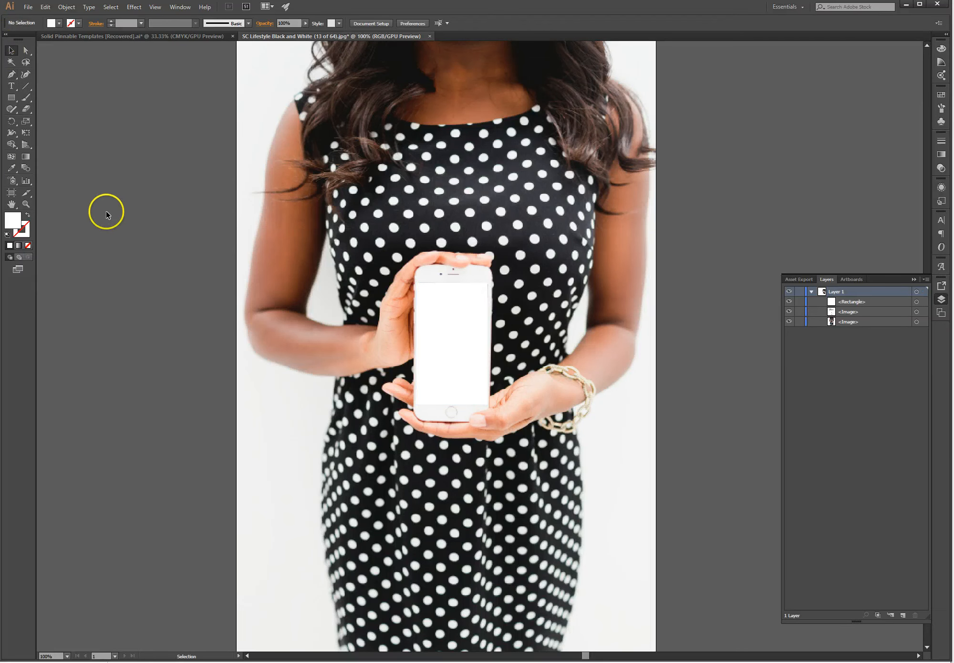
left_click(450, 297)
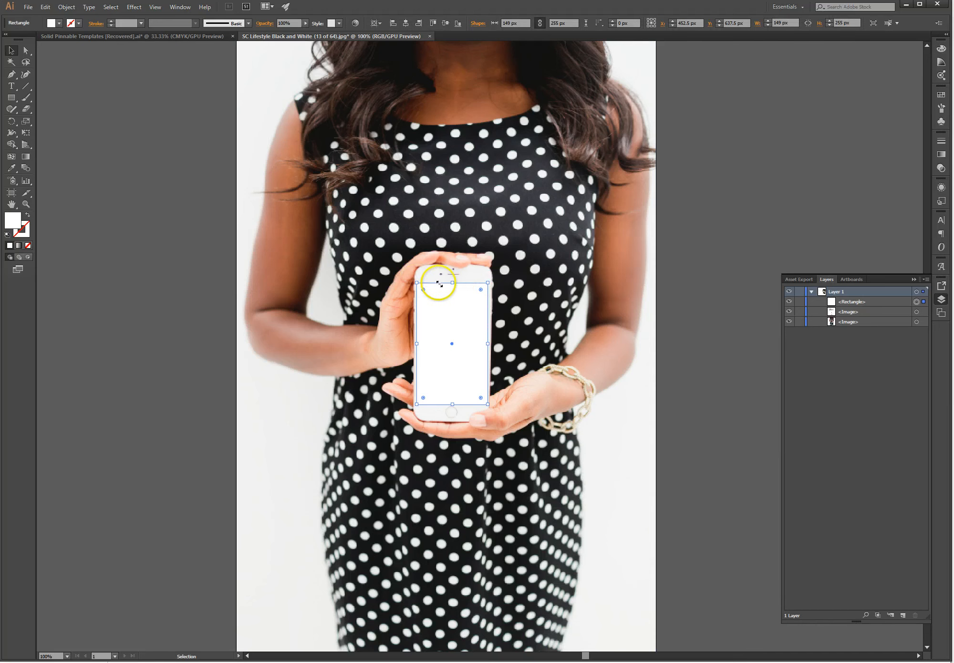
left_click_drag(453, 282, 452, 280)
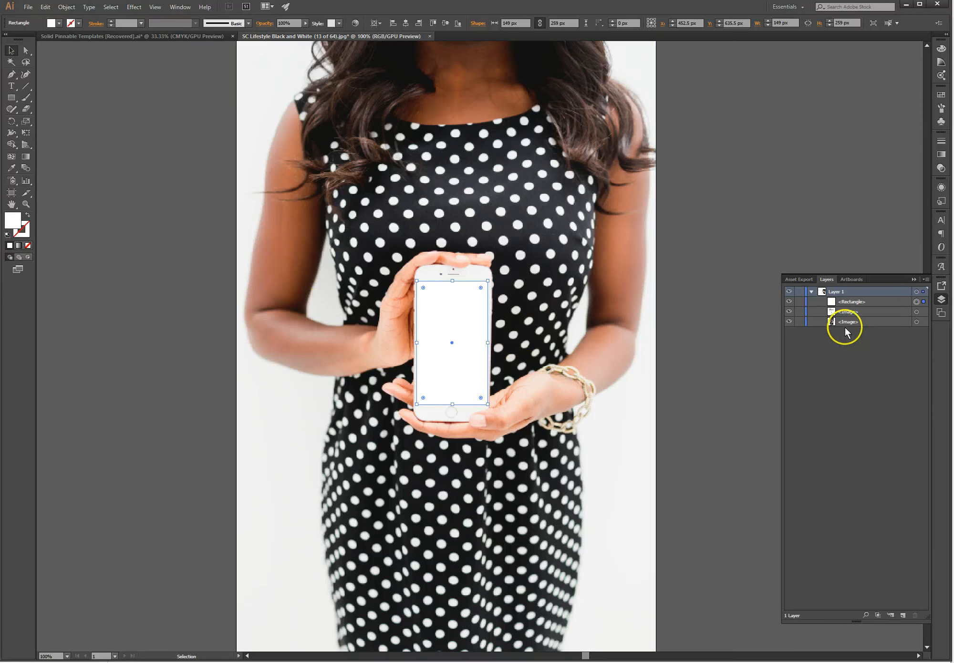
Step: Zoom out and move the website screenshot onto the woman photo
key("ctrl+minus")
key("ctrl+minus")
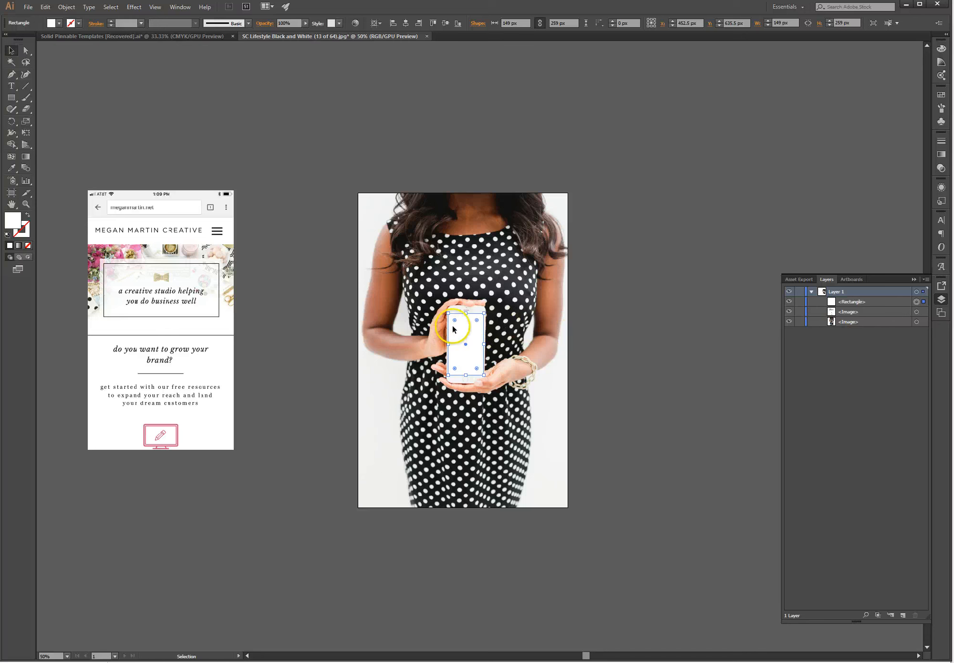
left_click(138, 274)
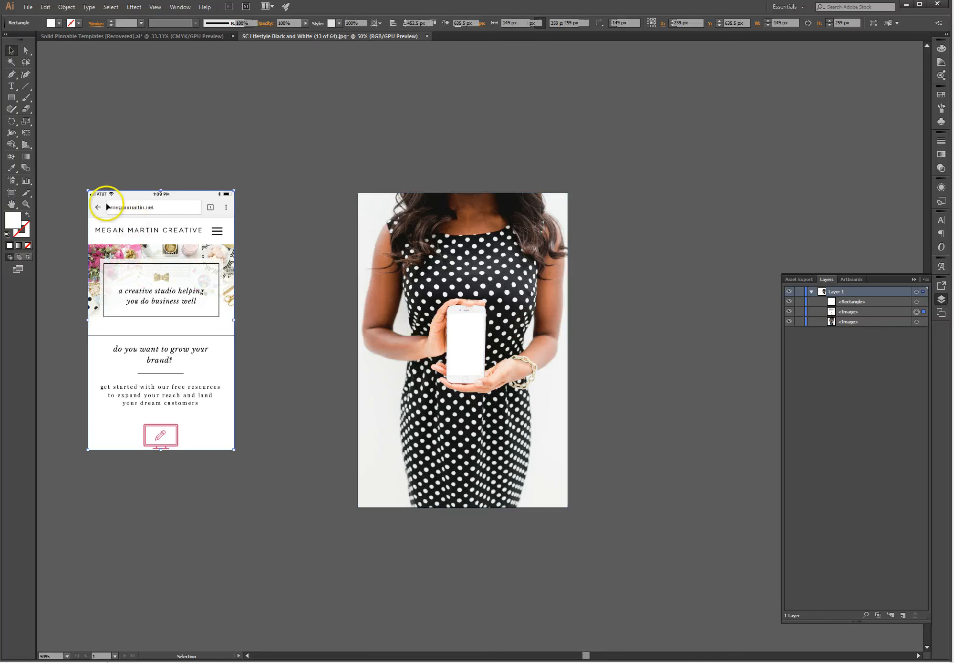
left_click_drag(135, 266, 439, 299)
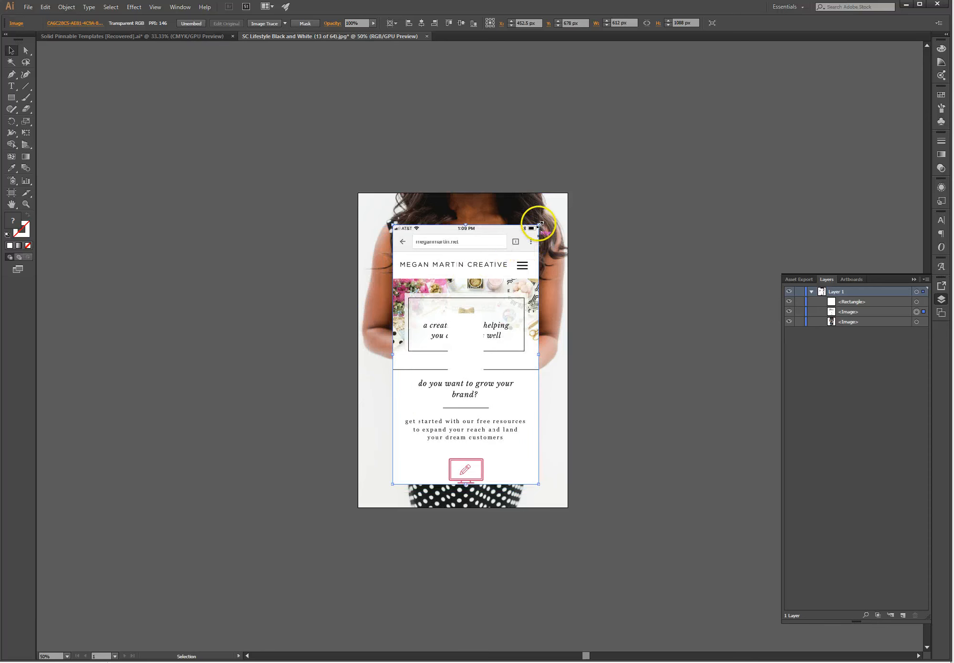
Step: Fill the 149 × 259 px rectangle over the phone screen with black
left_click(455, 327)
left_click(52, 23)
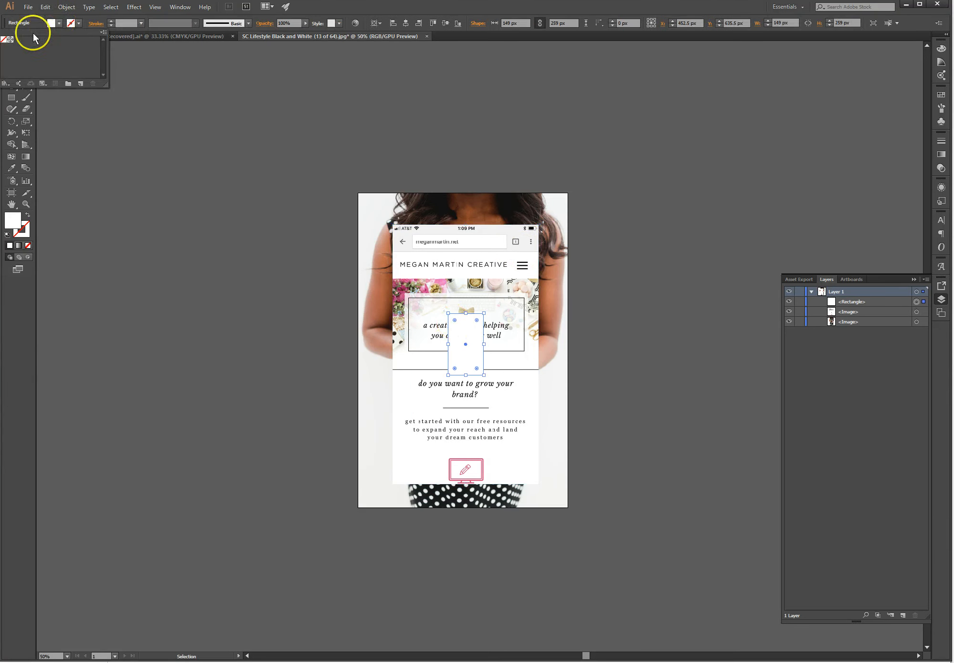
left_click(56, 23)
left_click(56, 24, "shift")
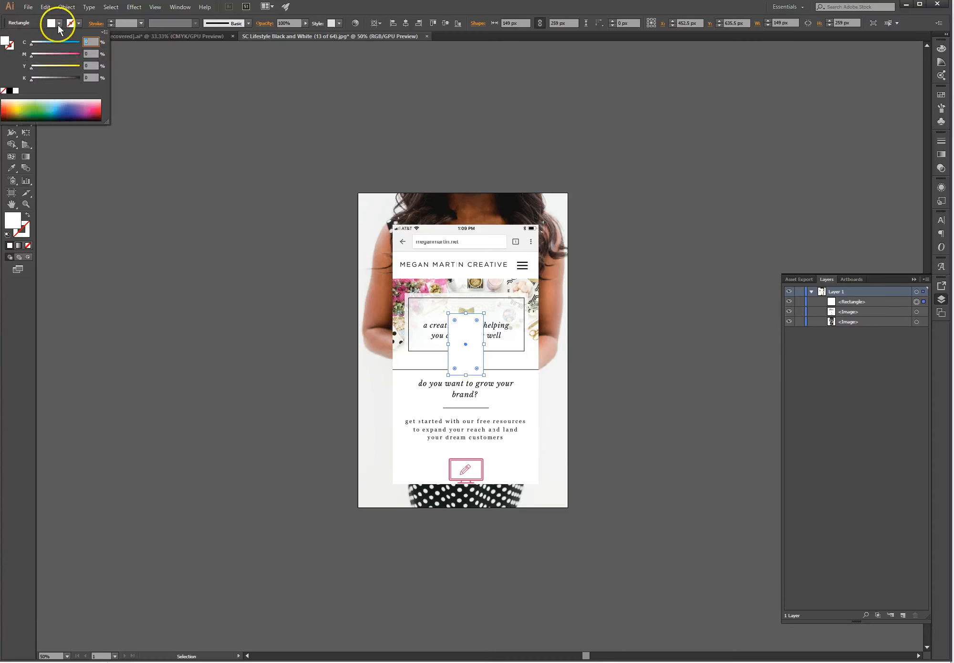
left_click(9, 91)
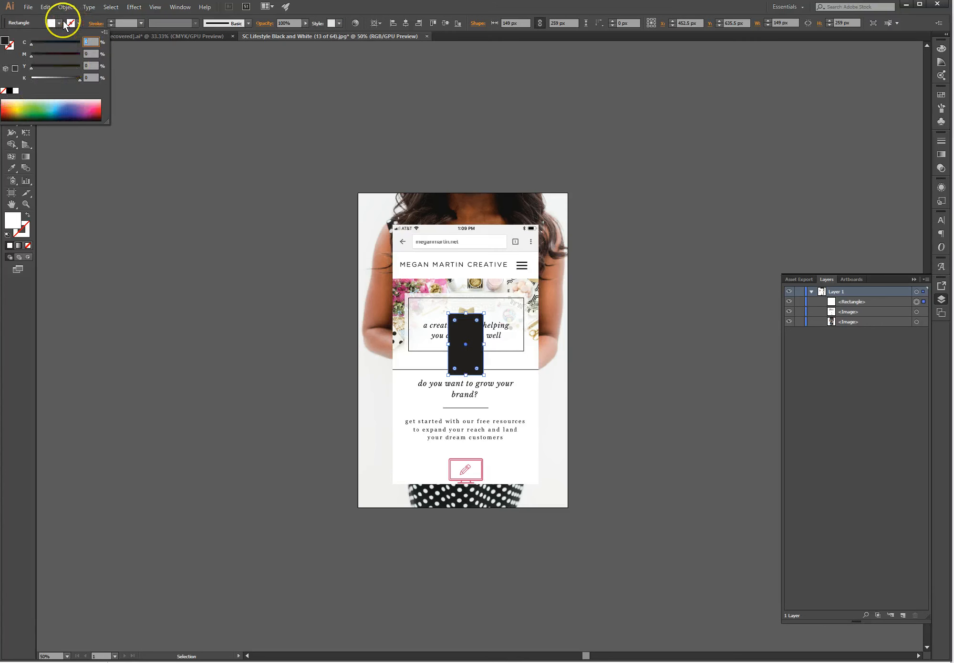
left_click(61, 21)
left_click(228, 272)
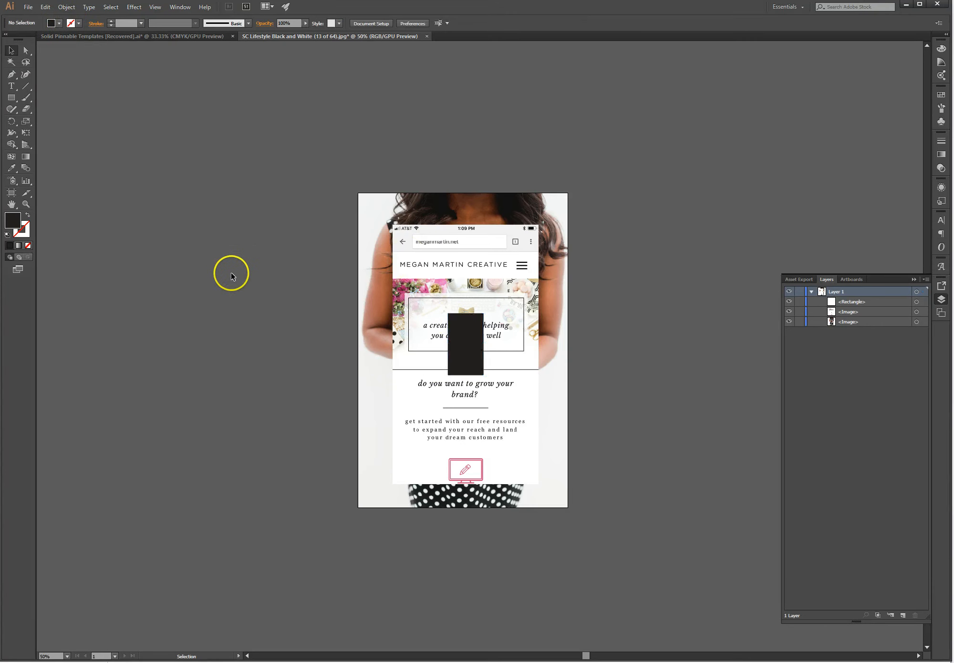
Step: Check the rectangle, woman photo and screenshot rows in the Layers panel
left_click(861, 300)
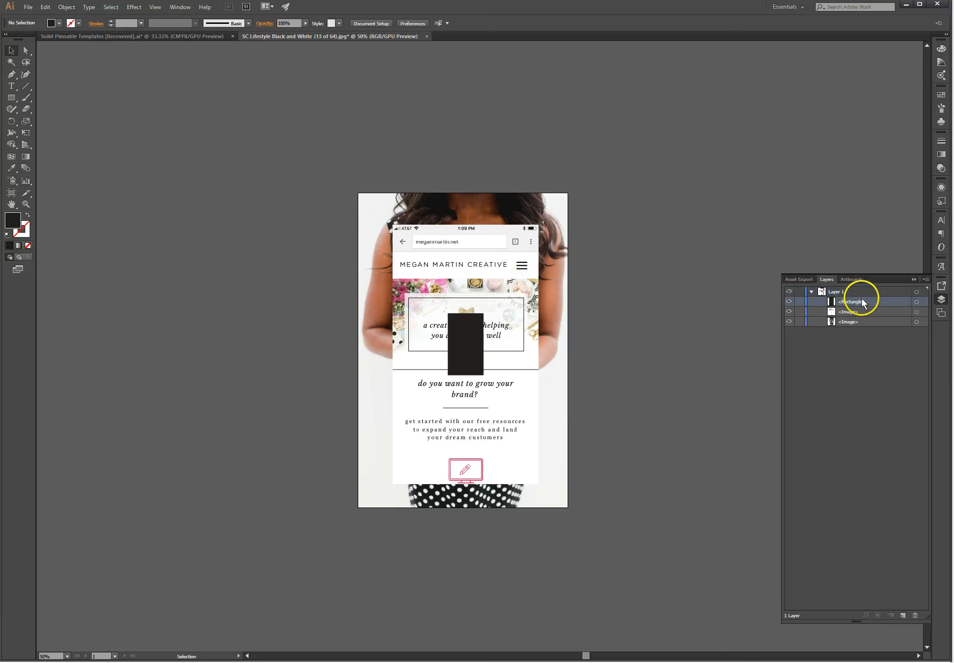
left_click(857, 323)
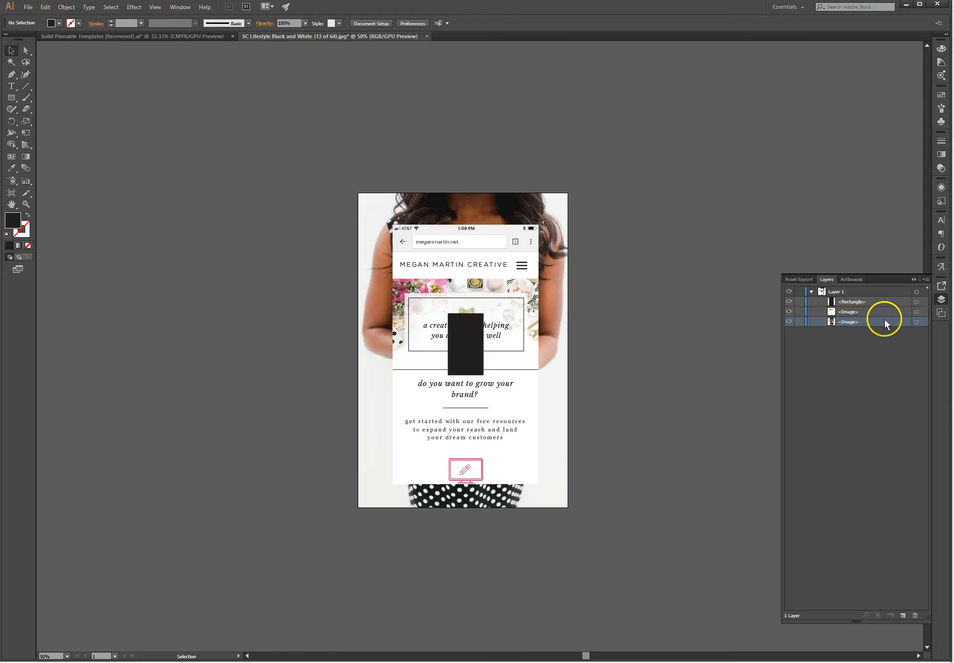
left_click(866, 313)
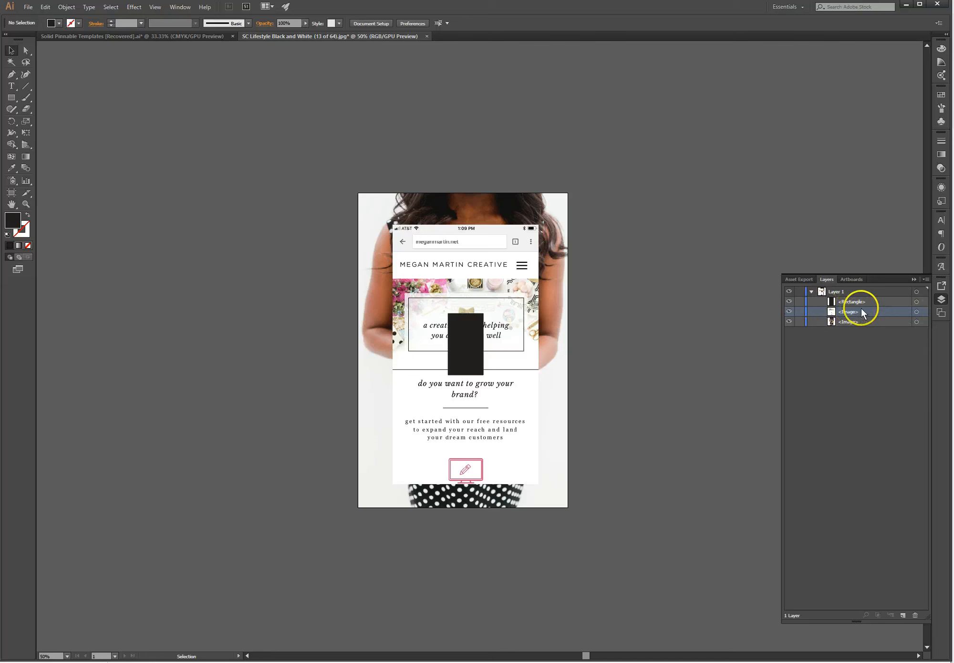
left_click(873, 305)
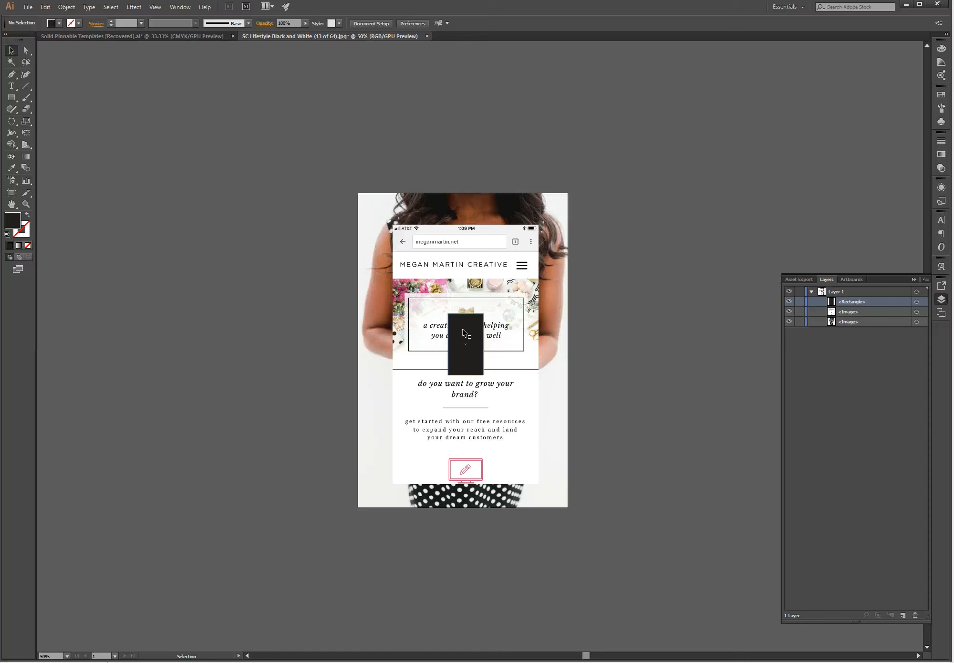
left_click(883, 308)
Step: Select the screenshot, then the black rectangle, and finally reselect the screenshot
left_click(496, 267)
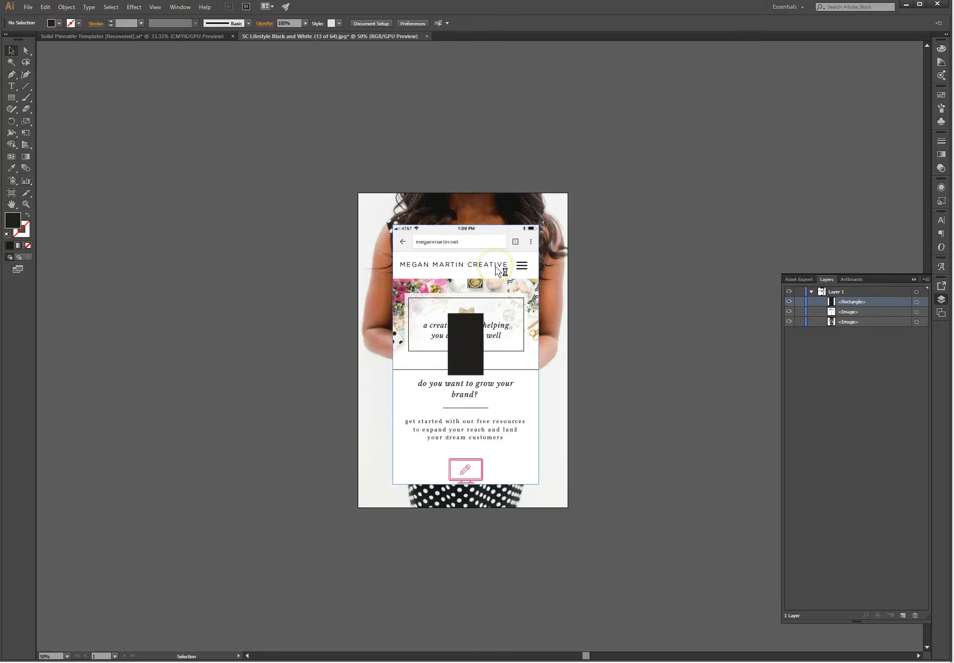
left_click(849, 301)
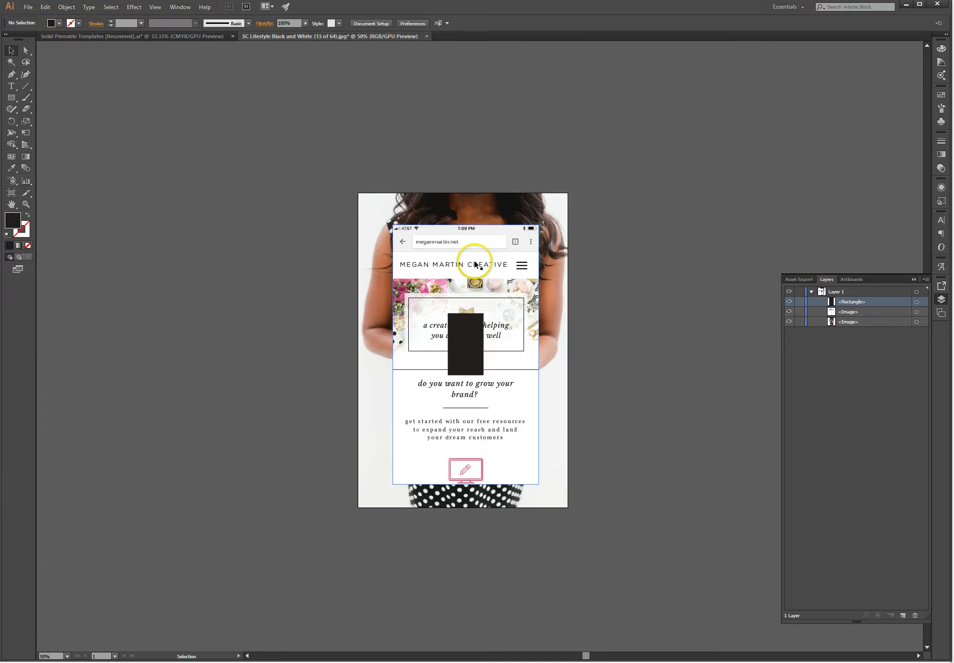
left_click(453, 256)
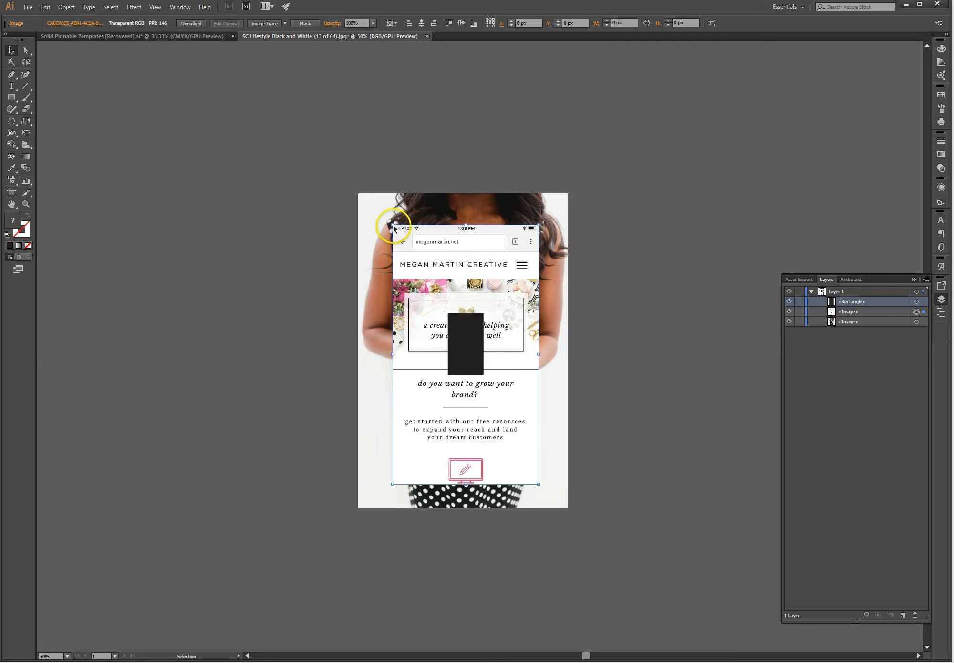
Step: Shrink the screenshot from its corner handle to about 412.75 × 733.78 px
left_click_drag(393, 225, 418, 267)
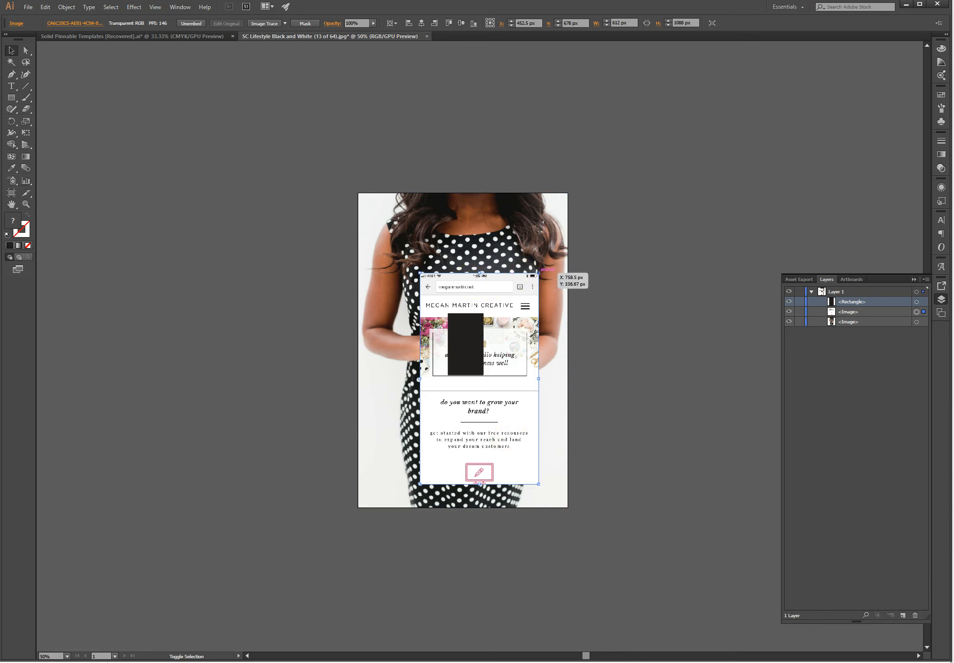
left_click_drag(539, 483, 514, 432)
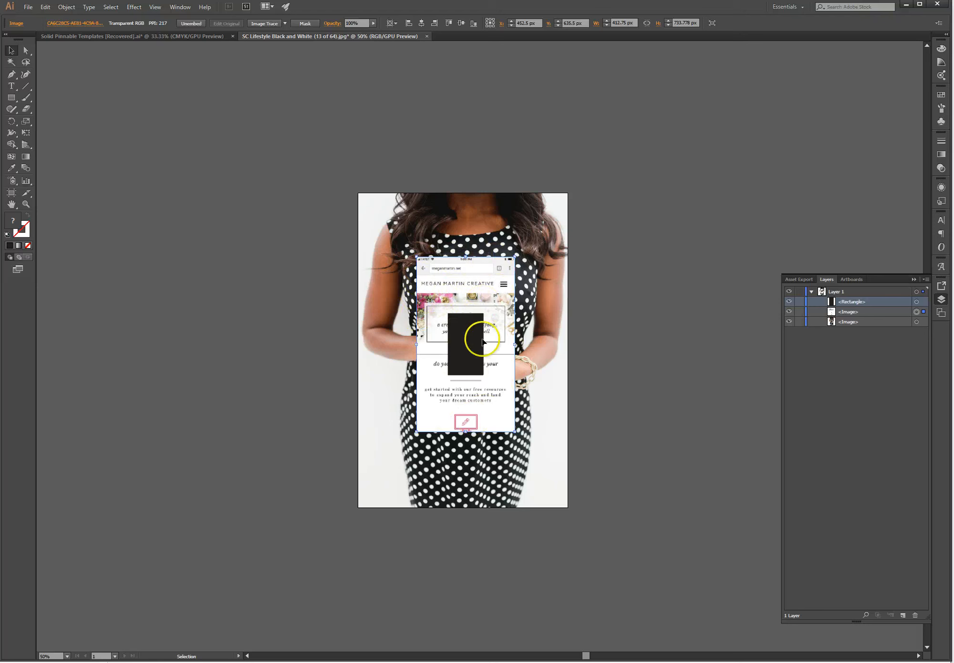
Step: Select the black rectangle and the website screenshot together in the Layers panel
left_click(875, 311)
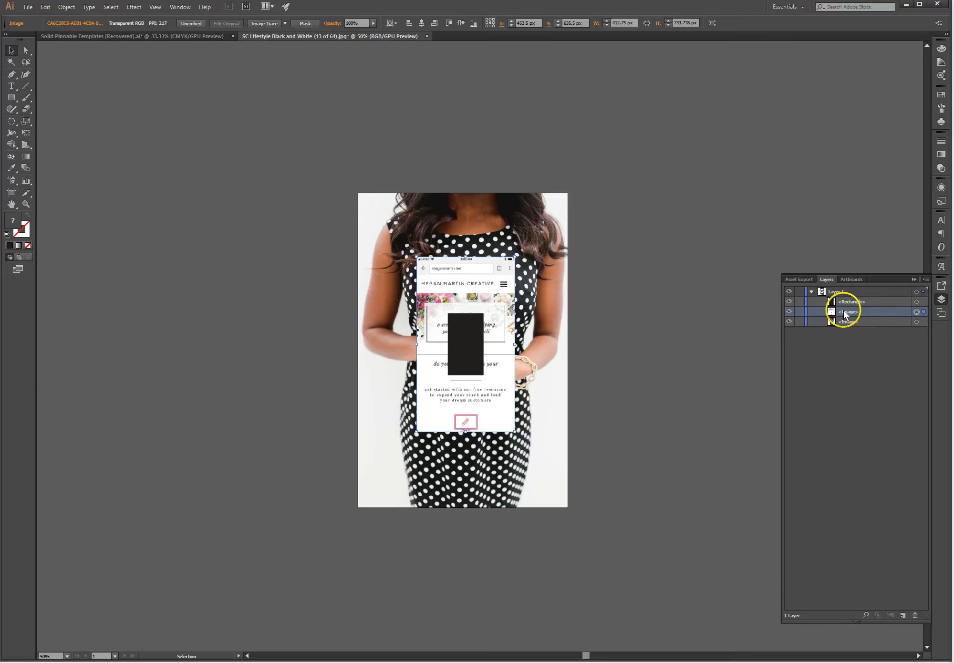
left_click(912, 301)
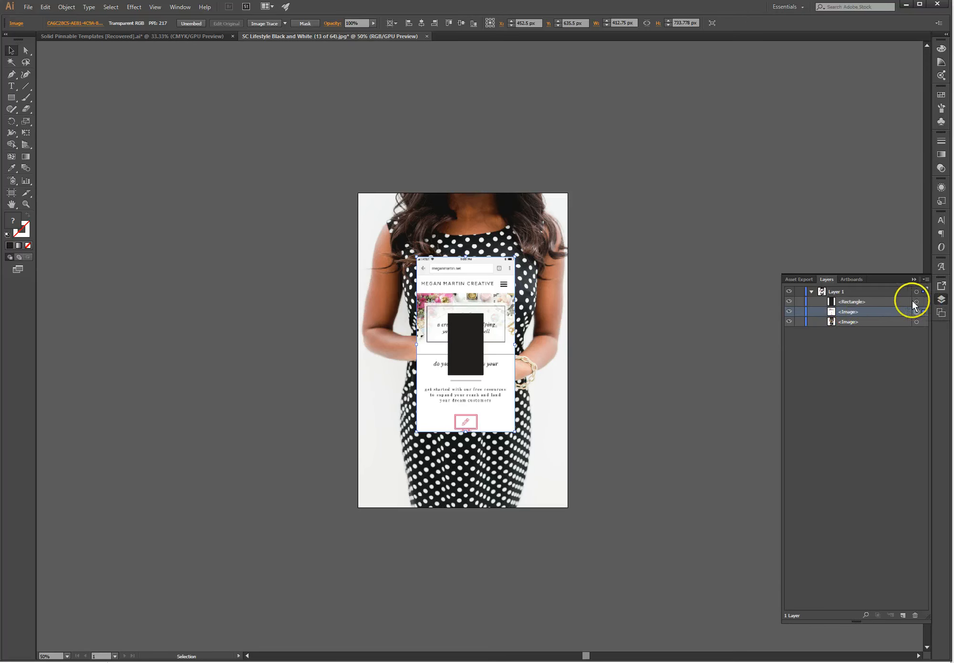
left_click(871, 302, "shift")
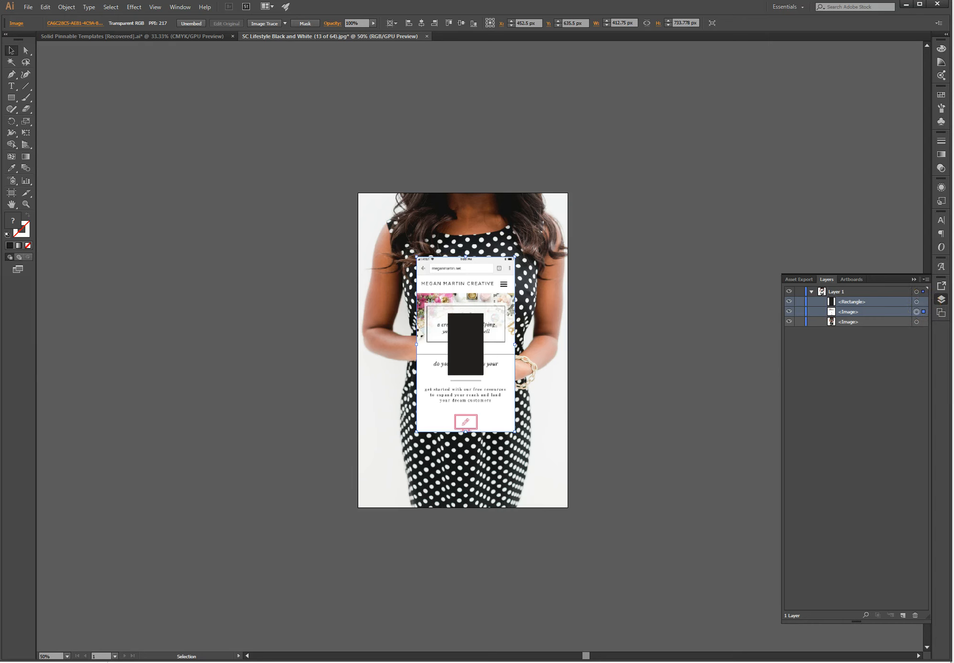
left_click(923, 302, "shift")
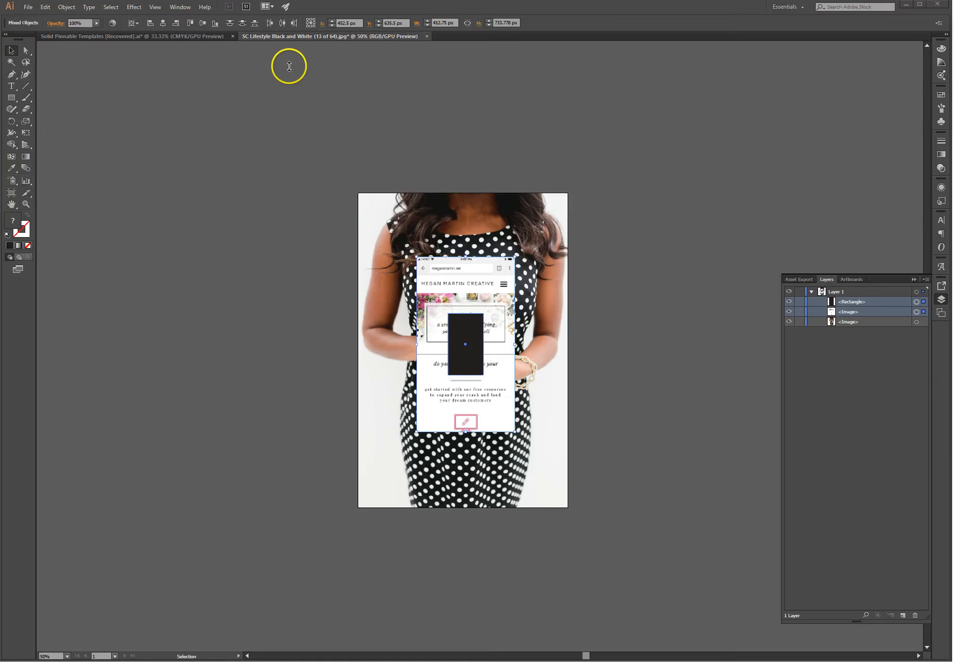
Step: Make a clipping mask from the rectangle over the screenshot, deselect, and zoom in
left_click(65, 7)
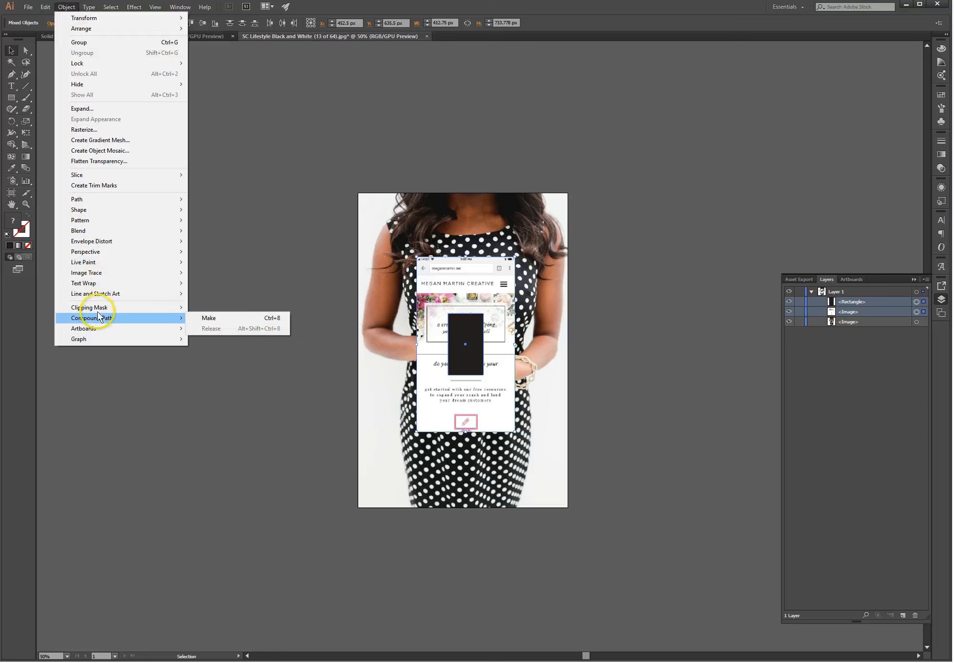
mouse_move(86, 308)
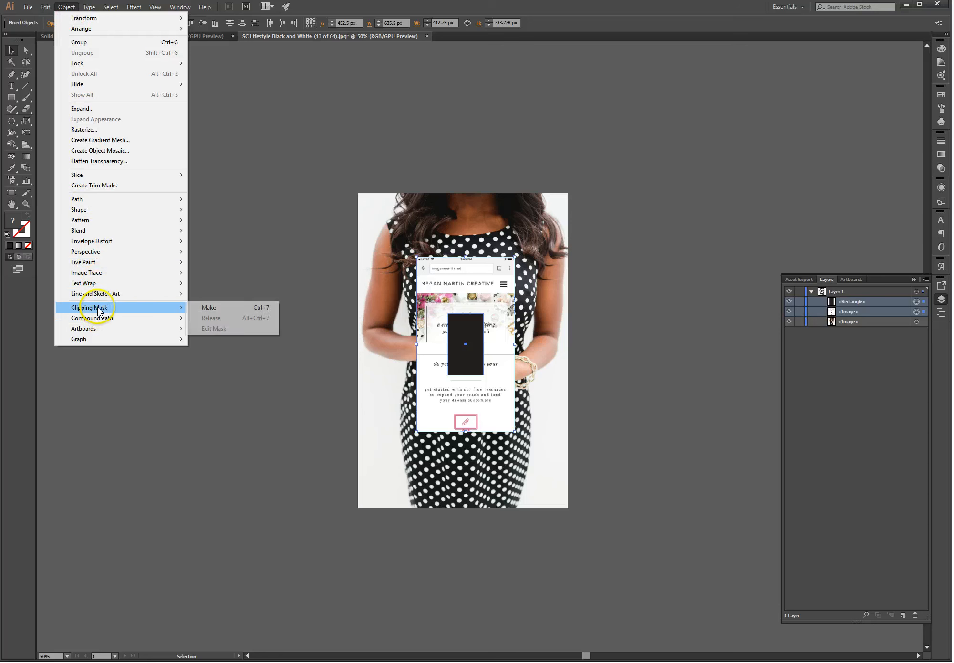
left_click(216, 308)
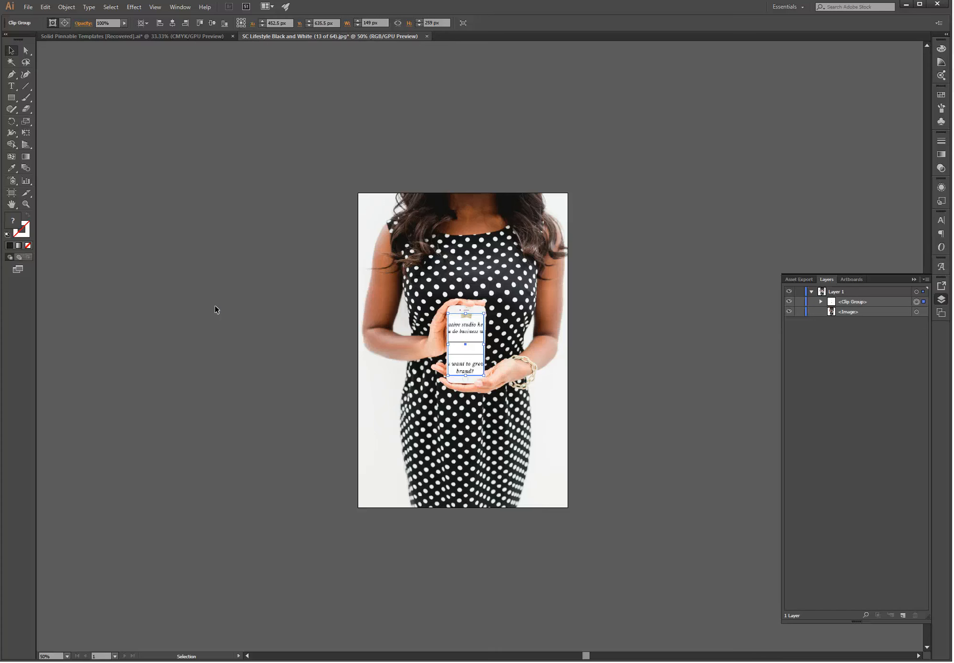
left_click(59, 7)
mouse_move(150, 311)
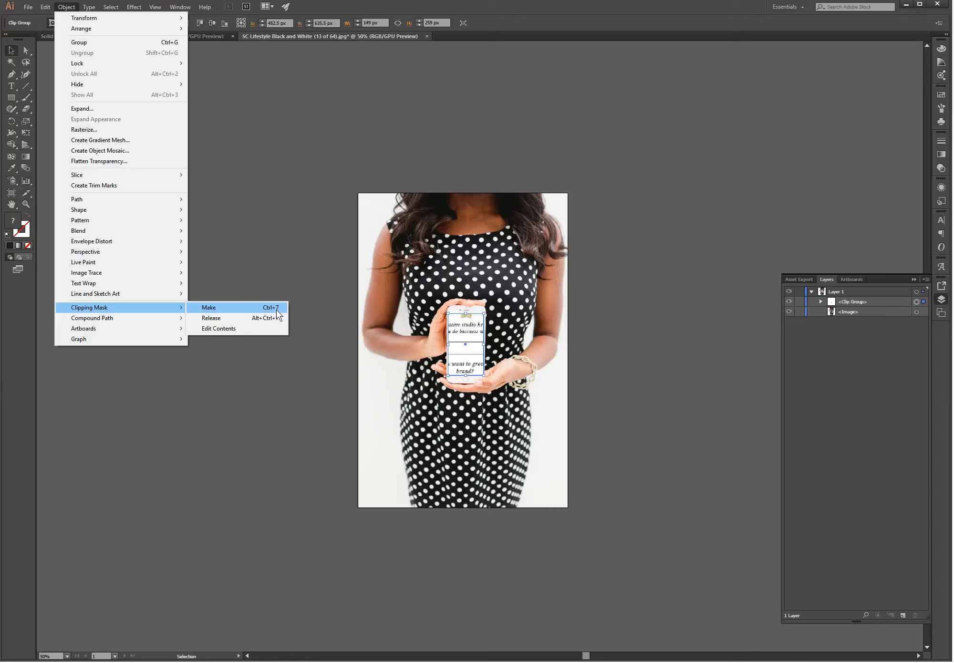
left_click(313, 249)
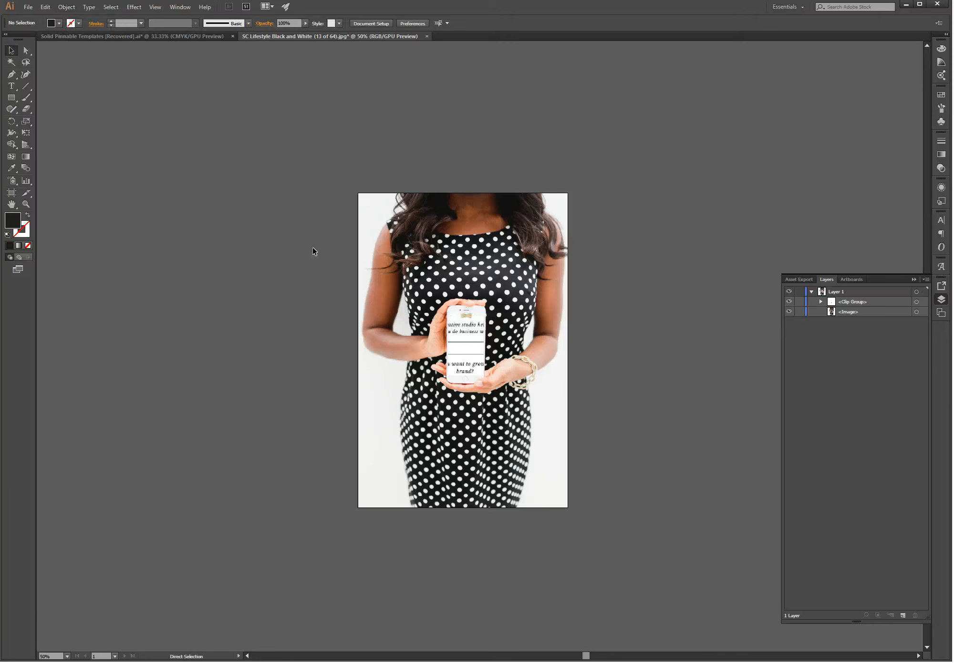
key("ctrl+plus")
key("ctrl+plus")
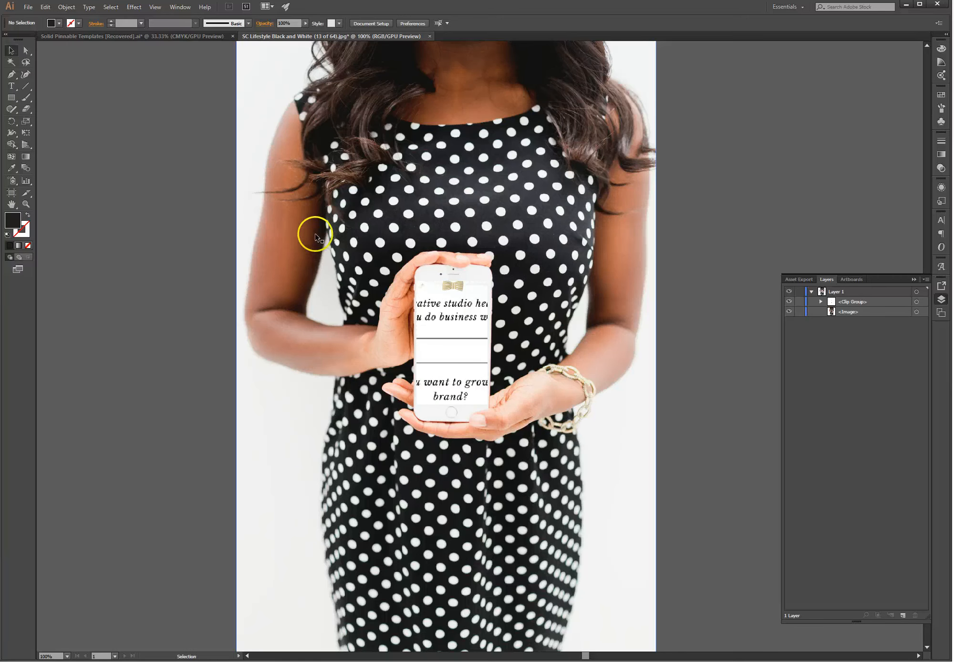
Step: Expand the Clip Group in Layers and target its inner screenshot Image on its own
left_click(820, 301)
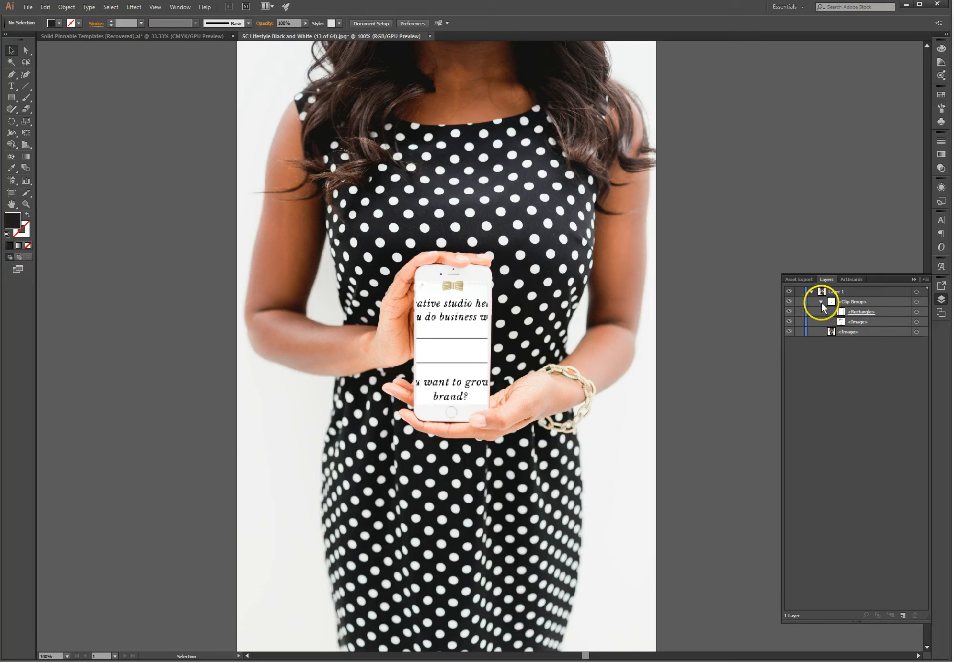
left_click(820, 301)
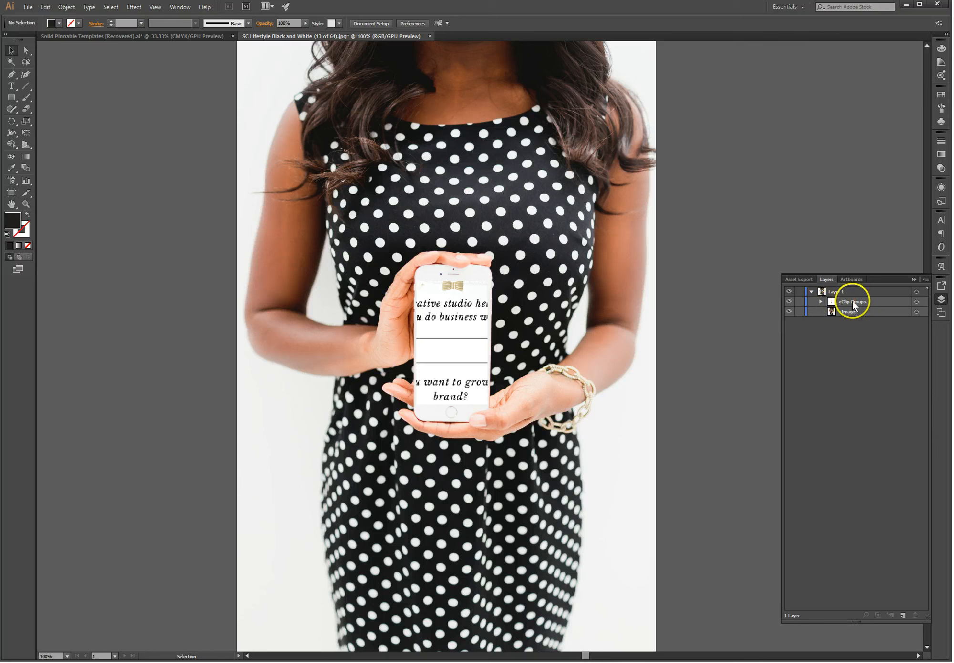
left_click(820, 301)
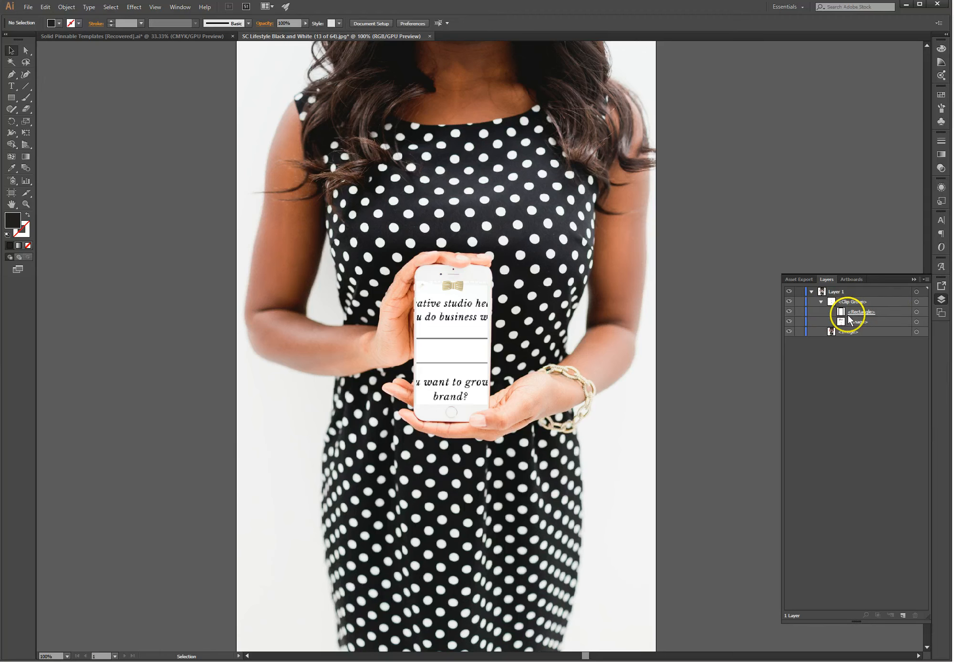
left_click(866, 323)
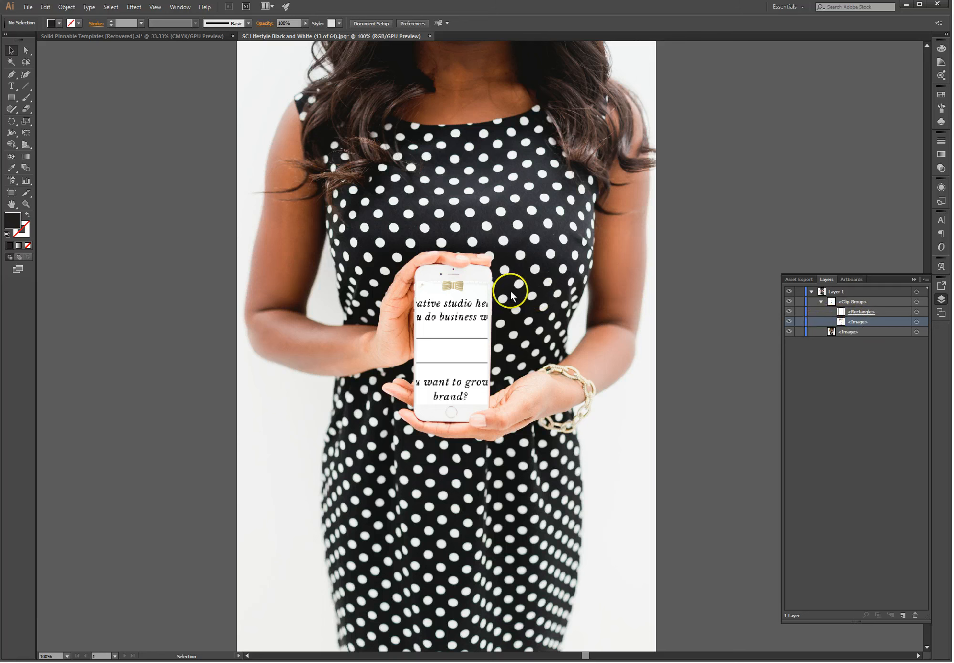
left_click(916, 321)
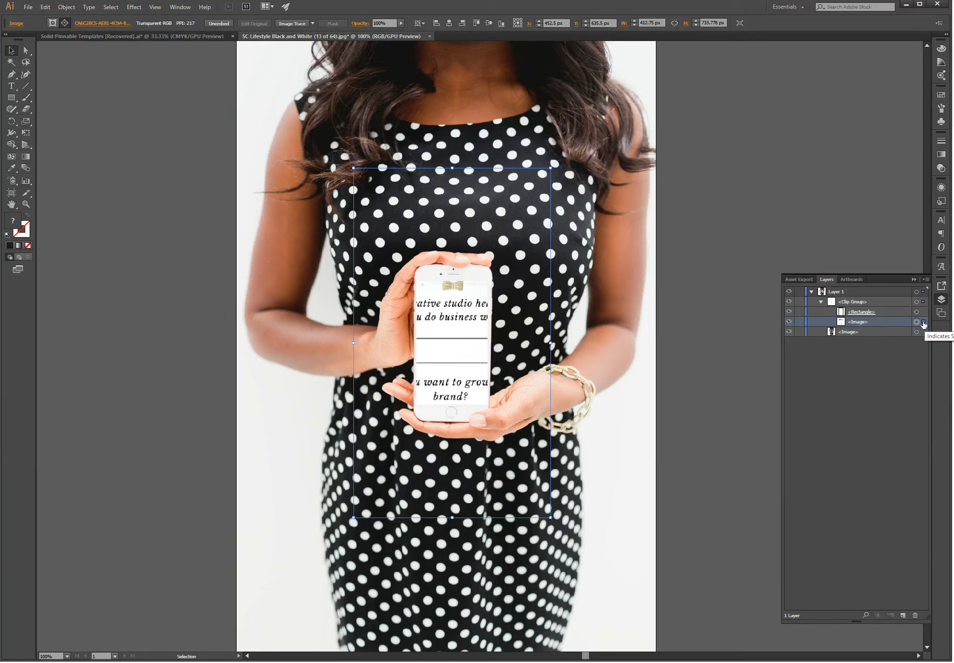
left_click(923, 322)
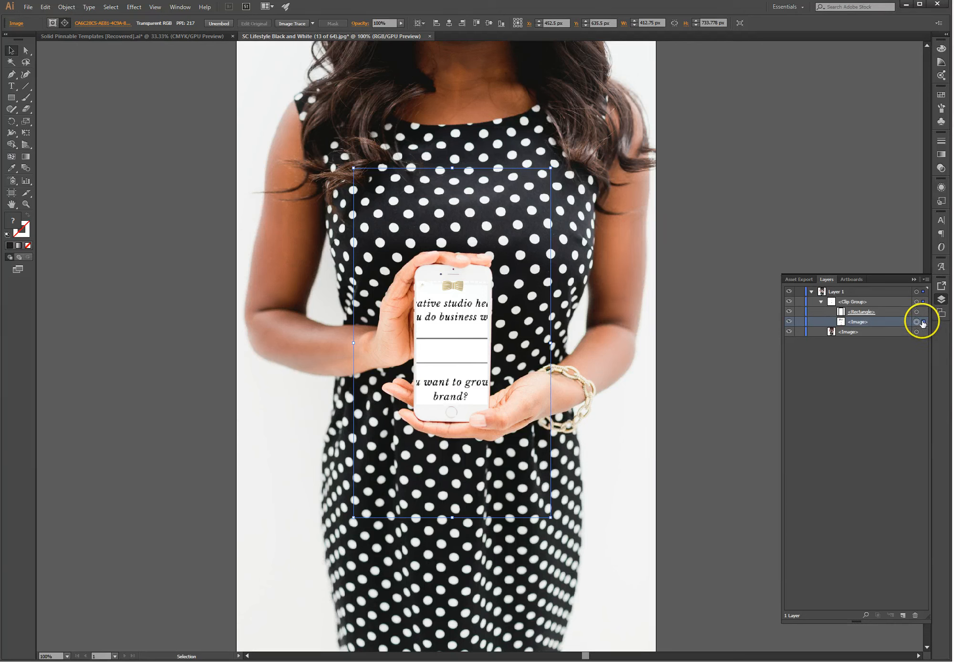
Step: Start scaling the masked screenshot down proportionally, to about 282.75 × 502.67 px
left_click(550, 168)
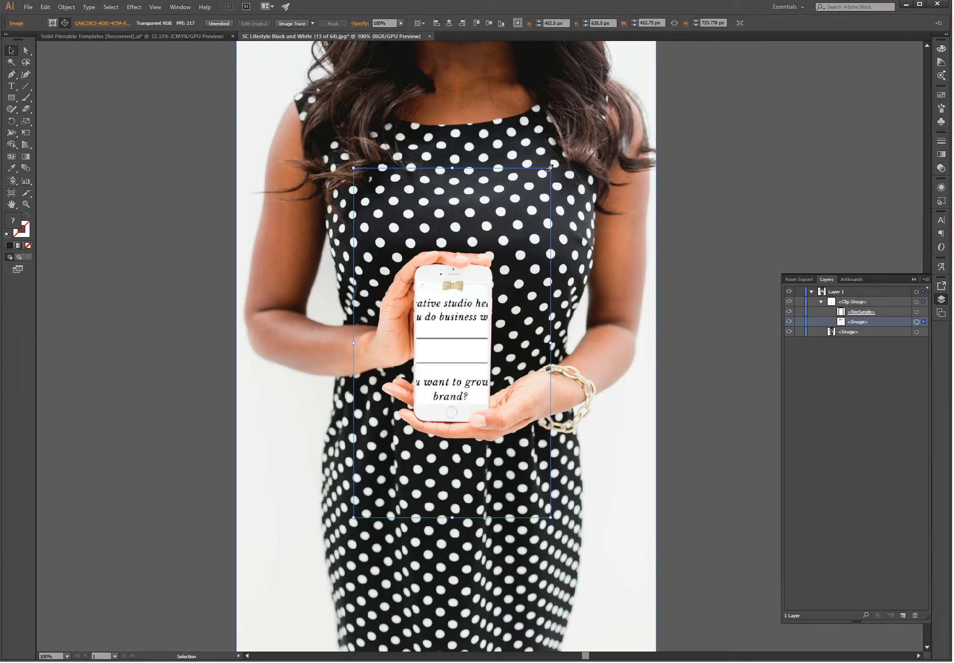
key("shift")
left_click_drag(550, 168, 489, 267)
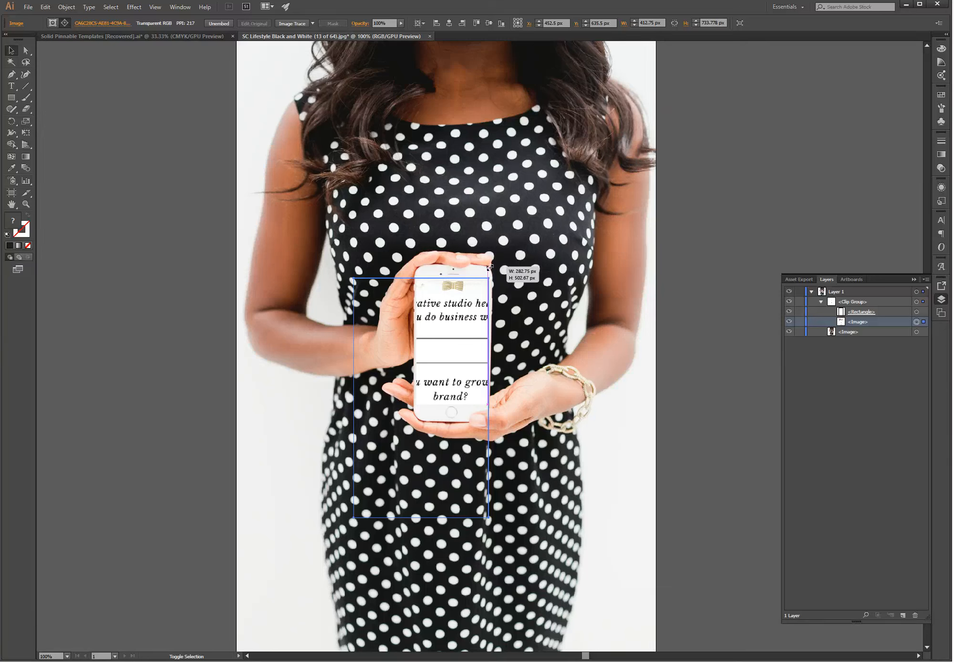
Step: Shrink the masked screenshot proportionally to about 146.75 × 260.89 px to fit the phone
left_click_drag(489, 267, 490, 267)
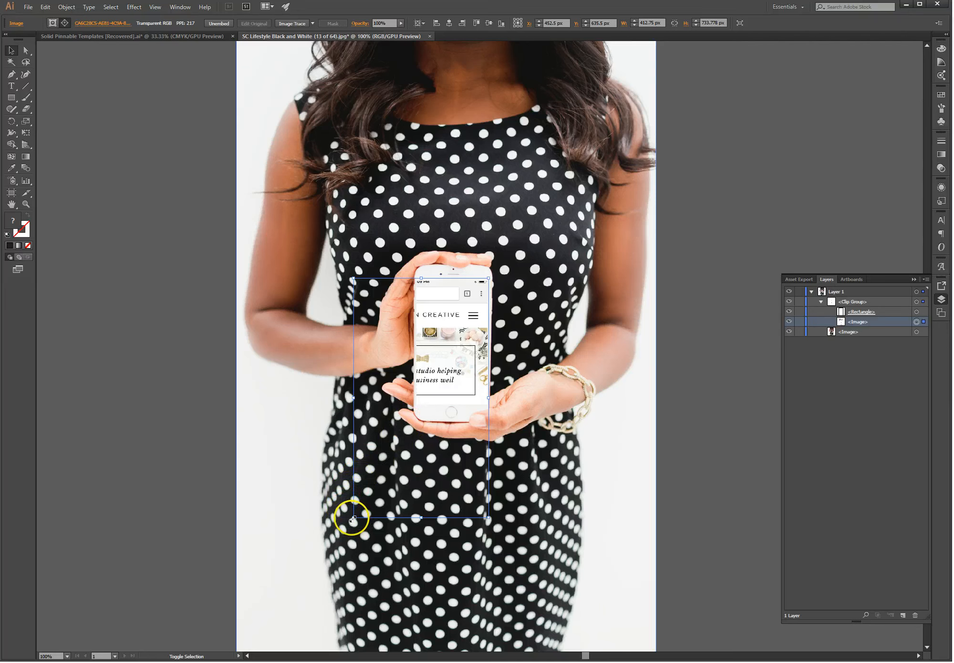
left_click_drag(354, 518, 416, 470)
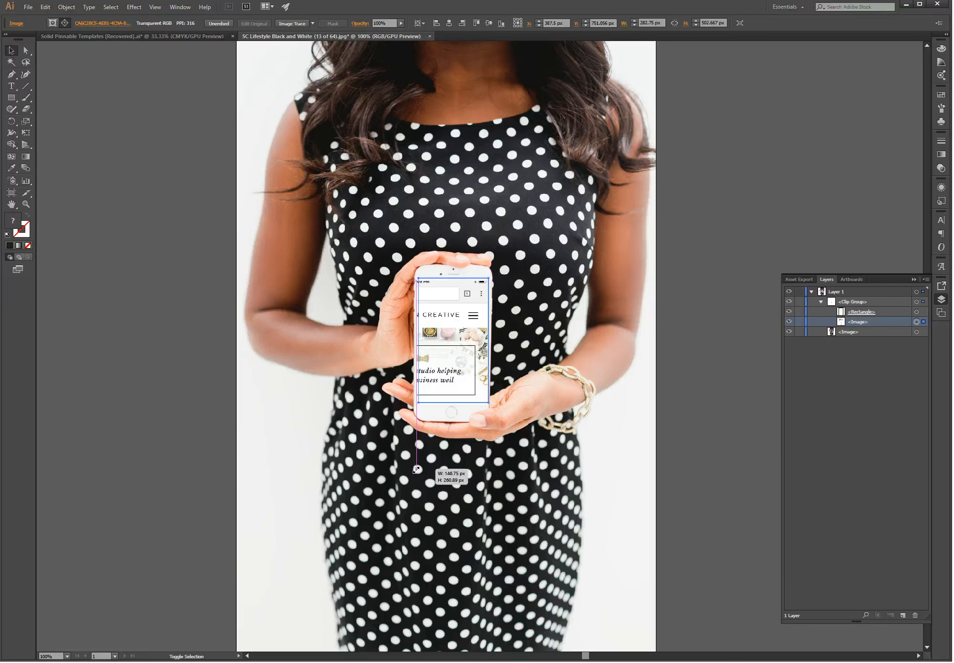
left_click_drag(416, 470, 416, 470)
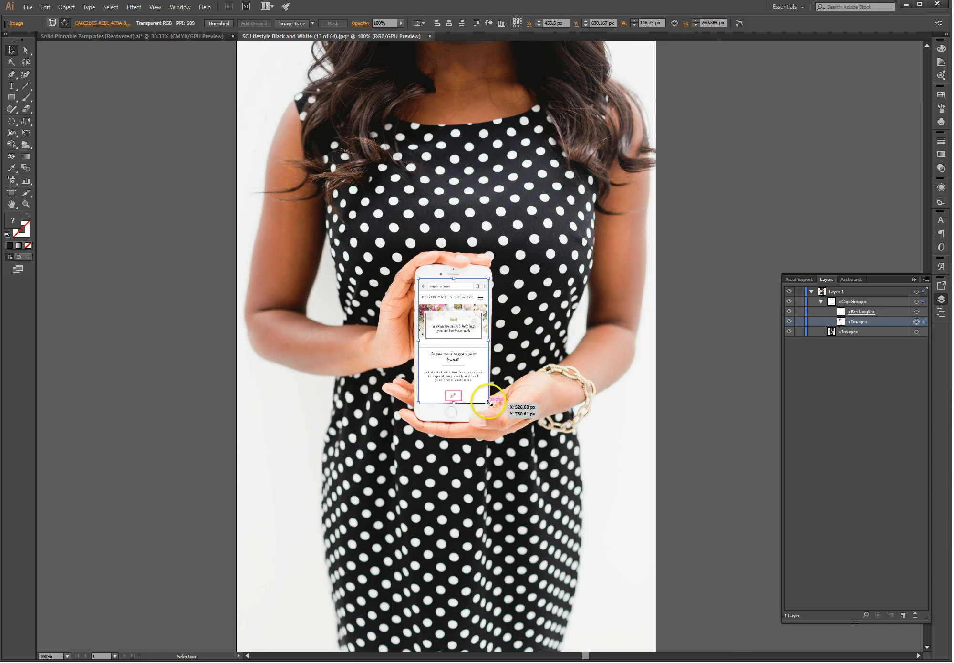
Step: Enlarge the screenshot to about 159.34 × 283.28 px and nudge it 2 px left
left_click_drag(489, 402, 496, 414)
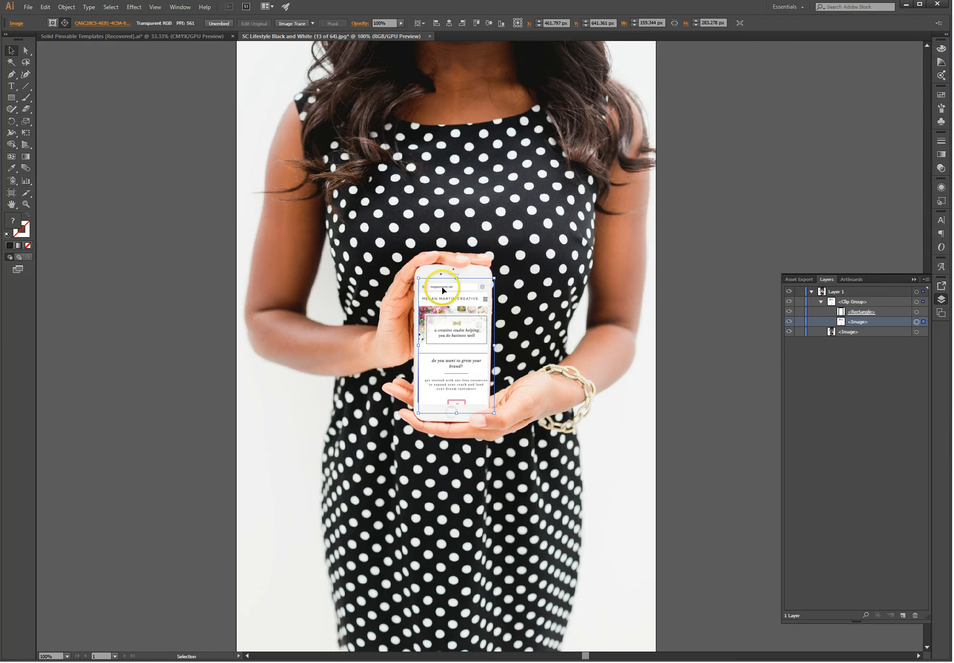
key("Left")
key("Left")
key("Left")
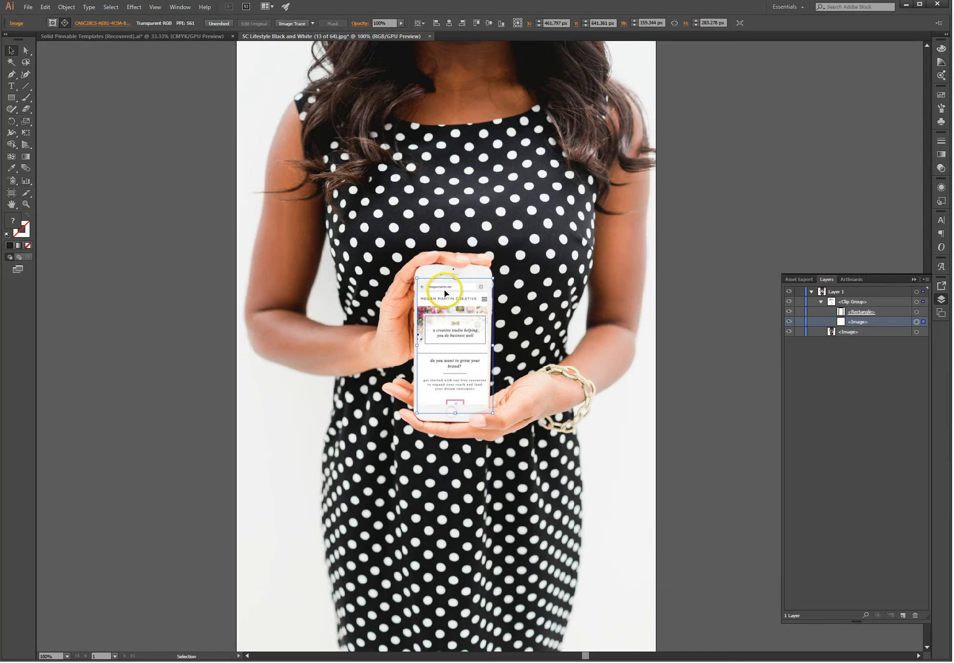
key("Left")
key("Left")
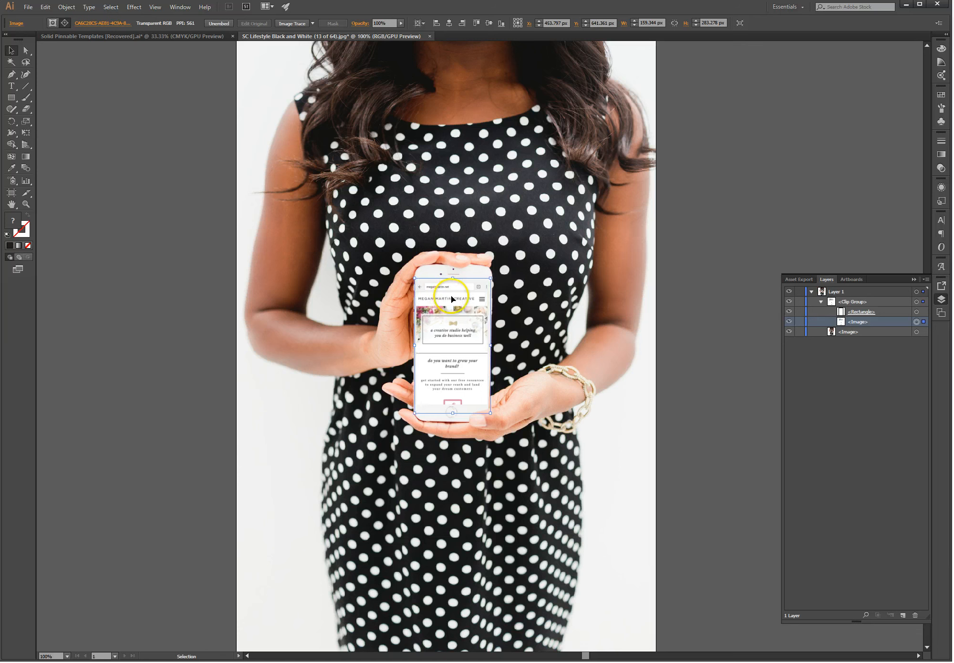
Step: Nudge the screenshot higher inside the phone screen, about 21 px up
key("Up")
key("Up")
key("Up")
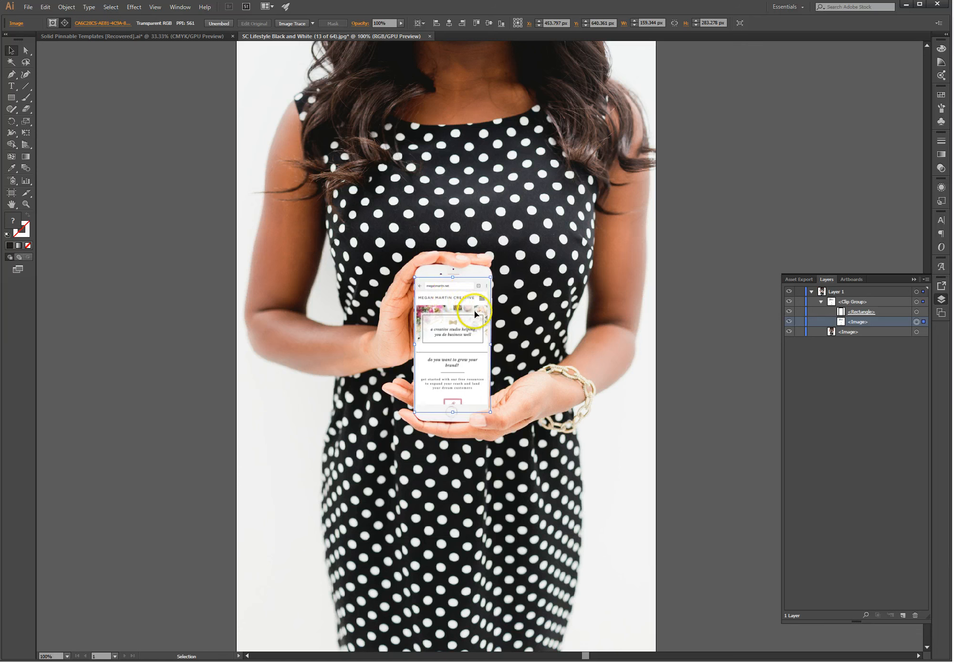
key("Up")
key("Up")
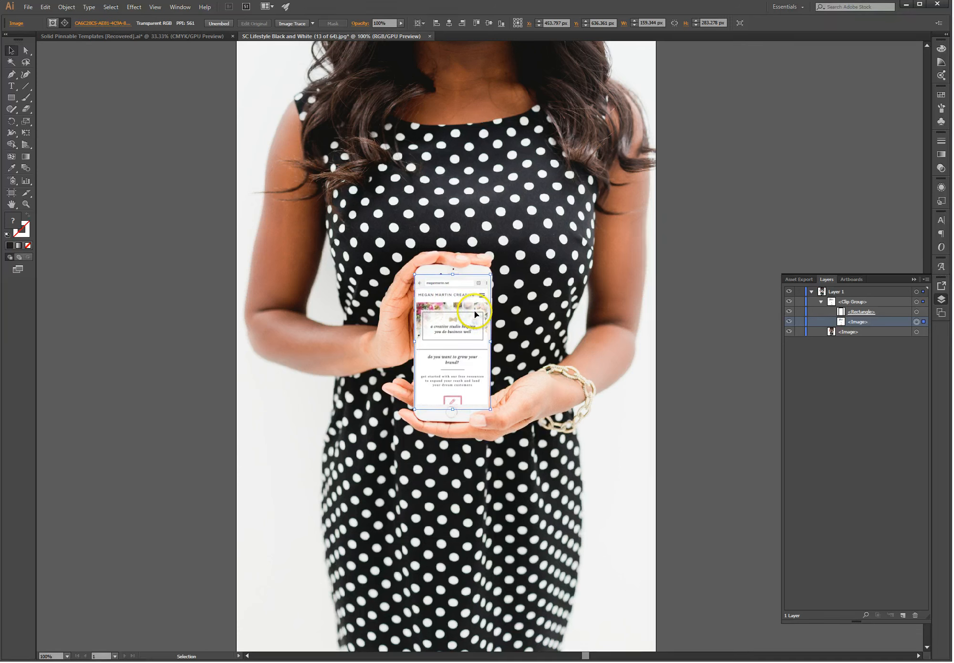
key("Up")
key("Up")
key("Up")
key("Up")
key("Up")
key("Up")
key("Up")
key("Up")
key("Up")
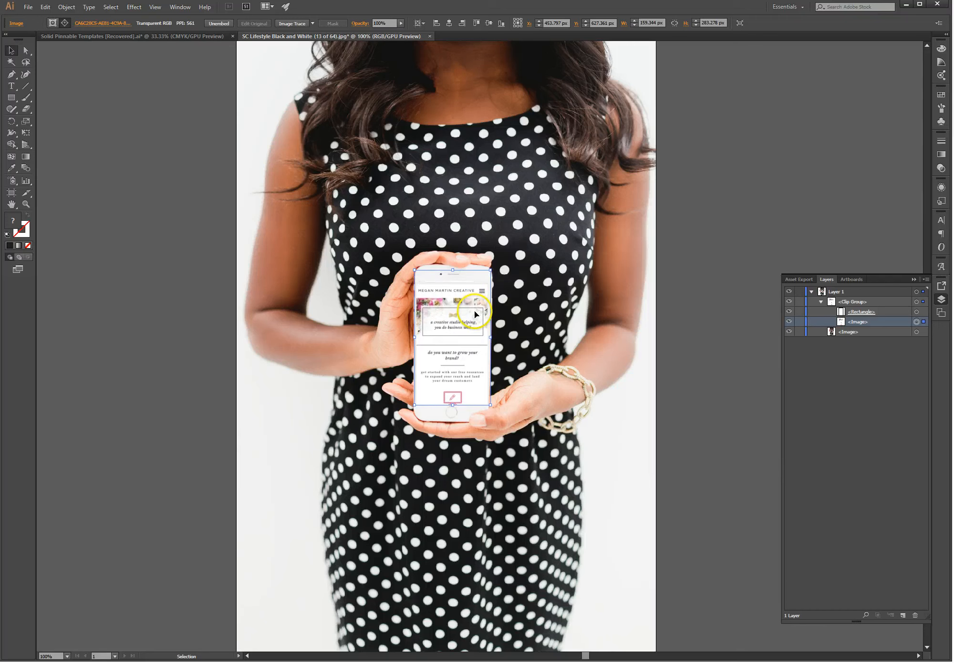
key("Up")
key("Up")
key("Up")
key("Up")
key("Up")
key("Up")
key("Up")
key("Up")
key("Up")
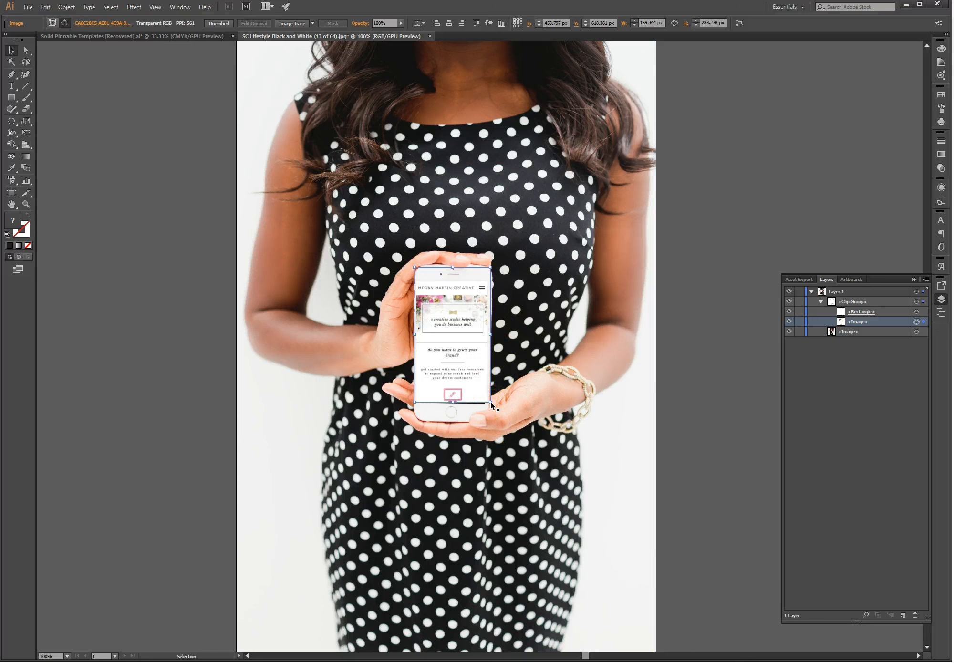
key("Up")
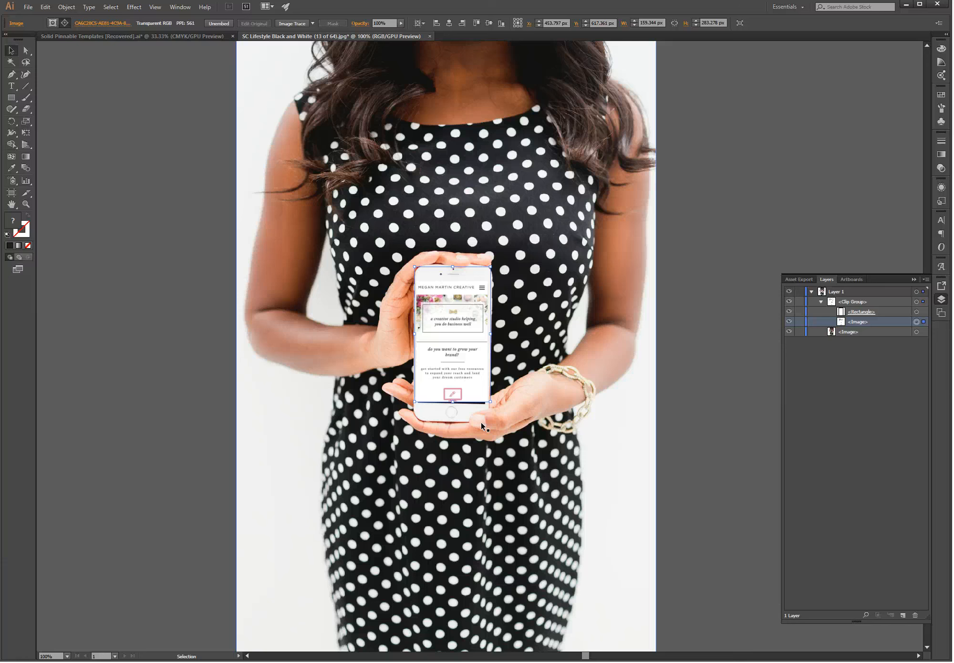
Step: Select the clip group and enlarge the clipping frame over the phone screen
left_click(472, 405)
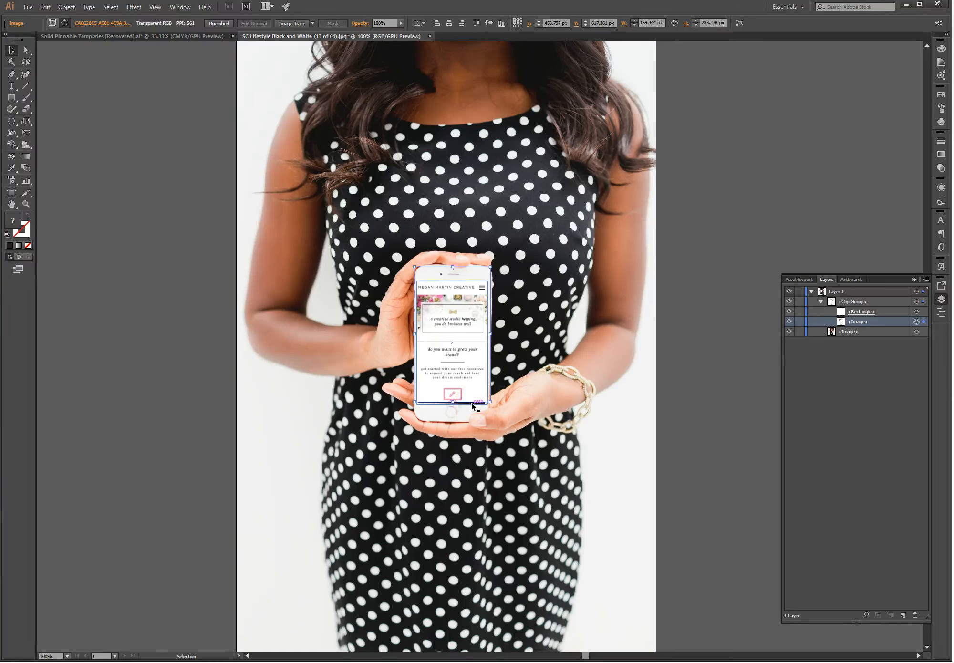
left_click(491, 348)
left_click(488, 268)
mouse_move(470, 404)
left_mouse_down()
mouse_move(457, 388)
mouse_move(472, 407)
left_mouse_up()
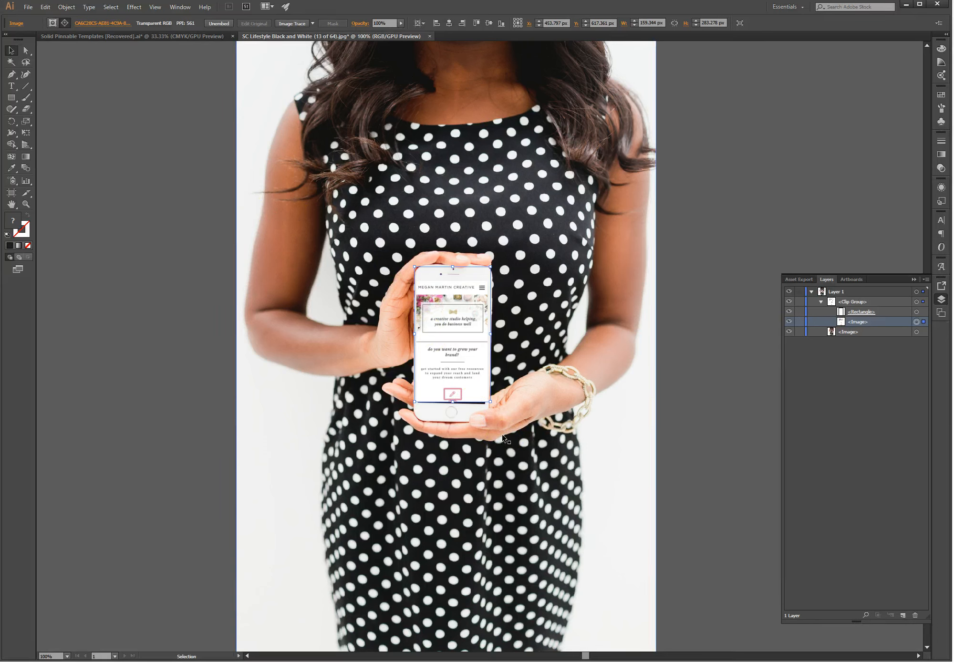
left_click(468, 406)
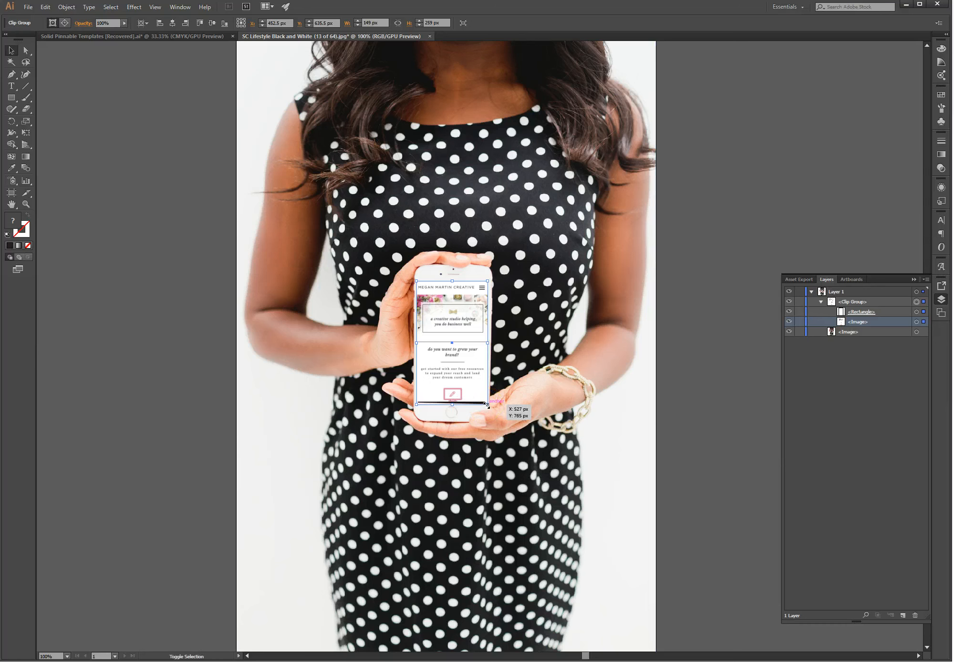
left_click_drag(487, 405, 489, 413)
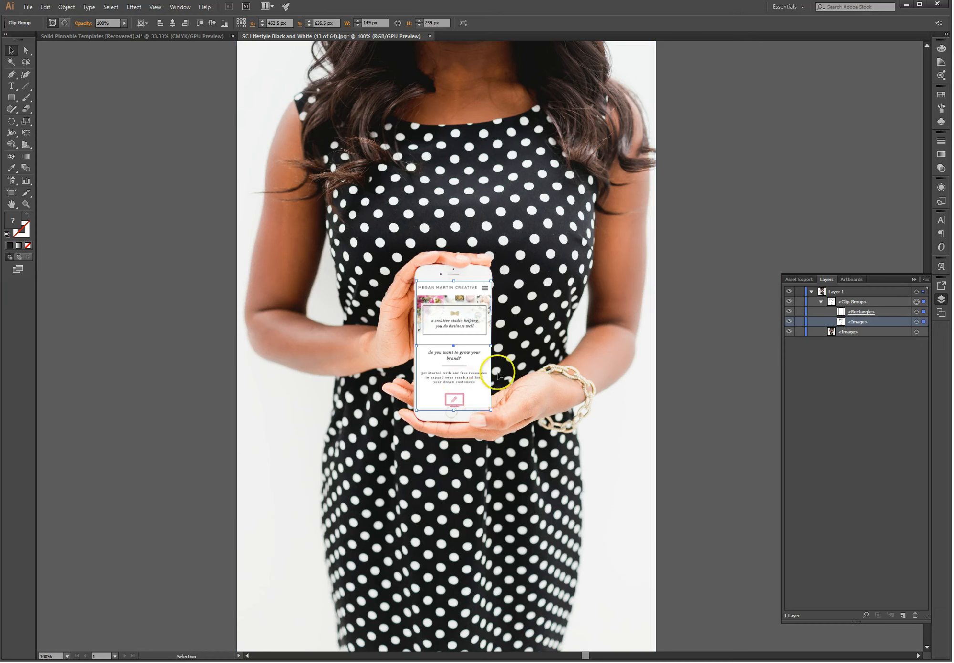
Step: Enlarge the inner screenshot to about 166.09 × 295.28 px and nudge it right
left_click(924, 303)
left_click(923, 322)
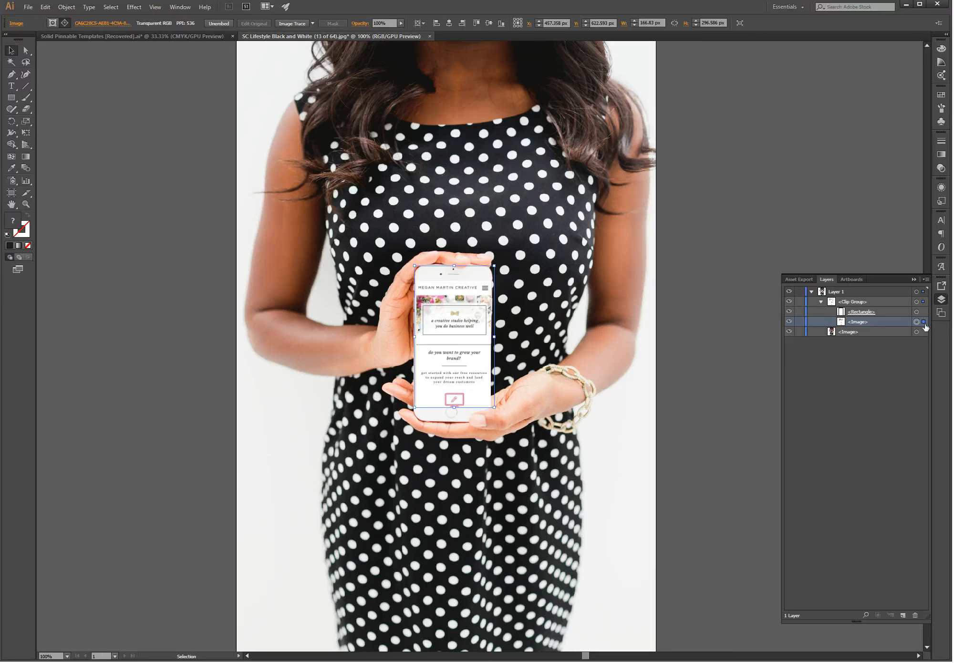
left_click(924, 323)
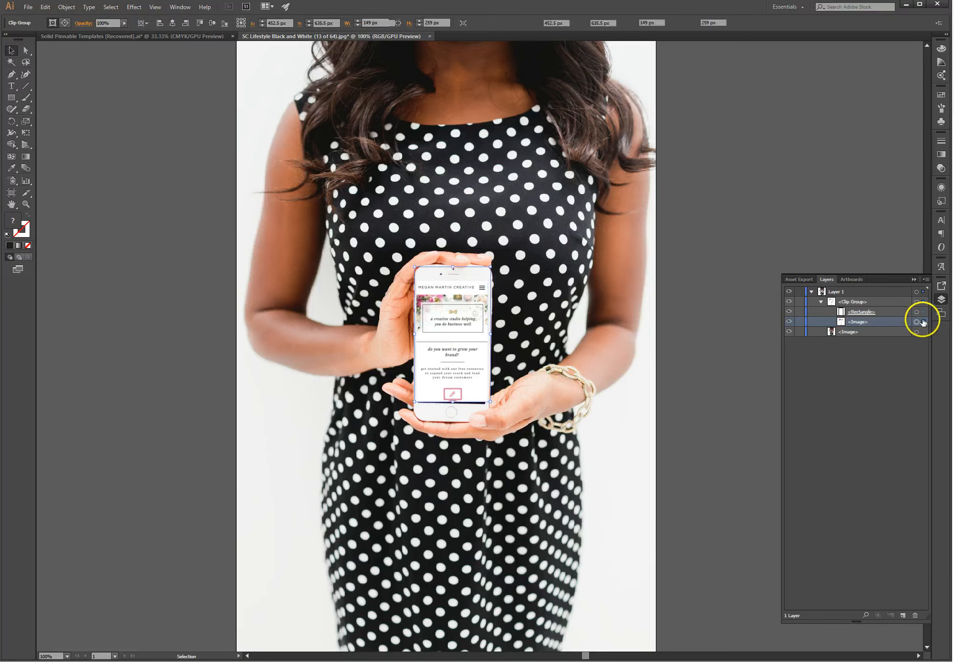
left_click(924, 322)
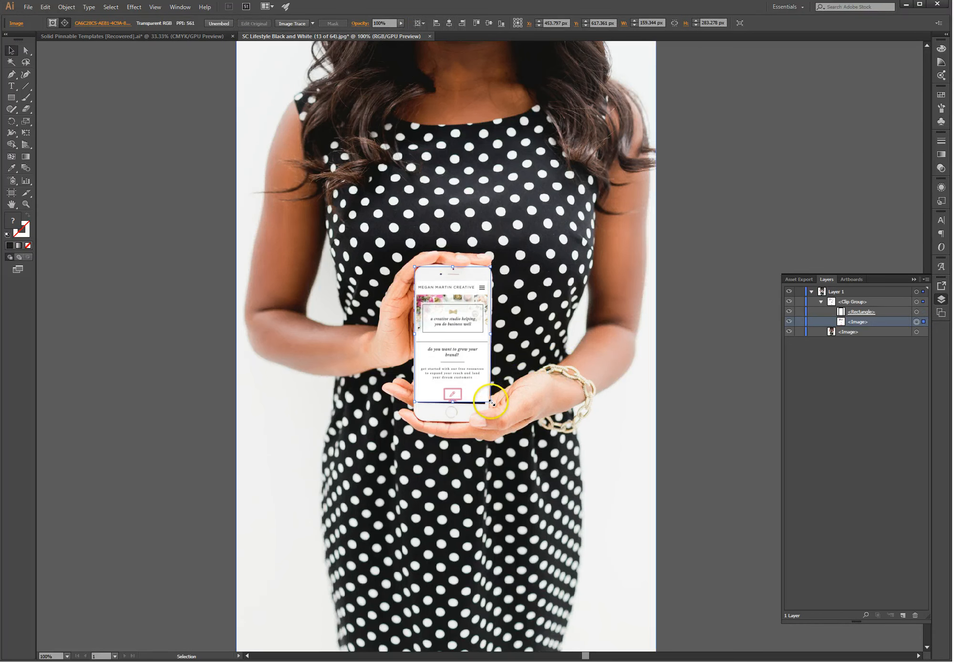
left_click_drag(491, 402, 495, 408)
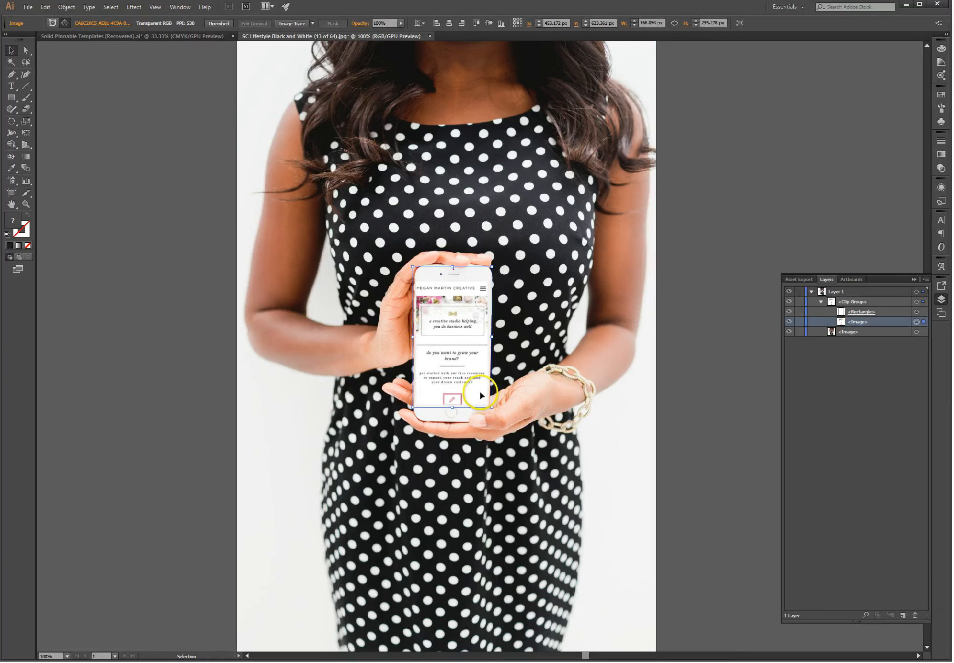
key("Right")
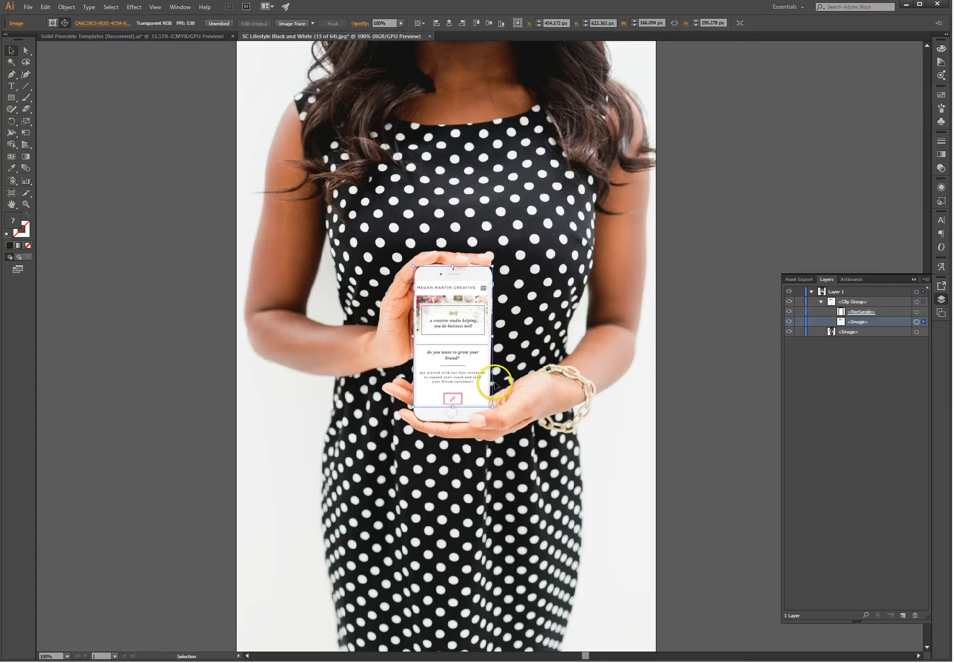
double_click(529, 348)
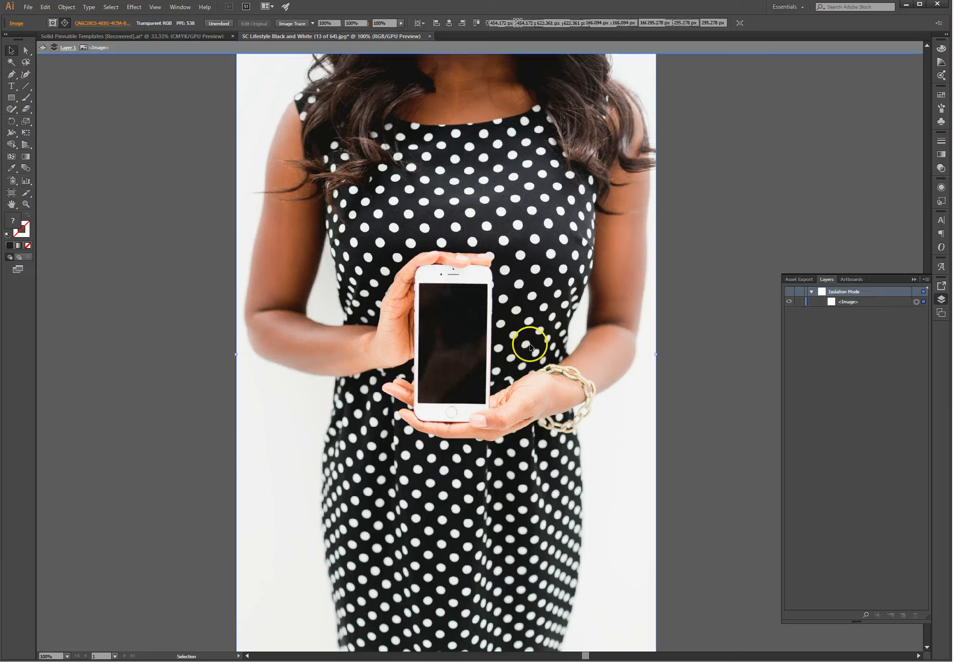
left_click(44, 49)
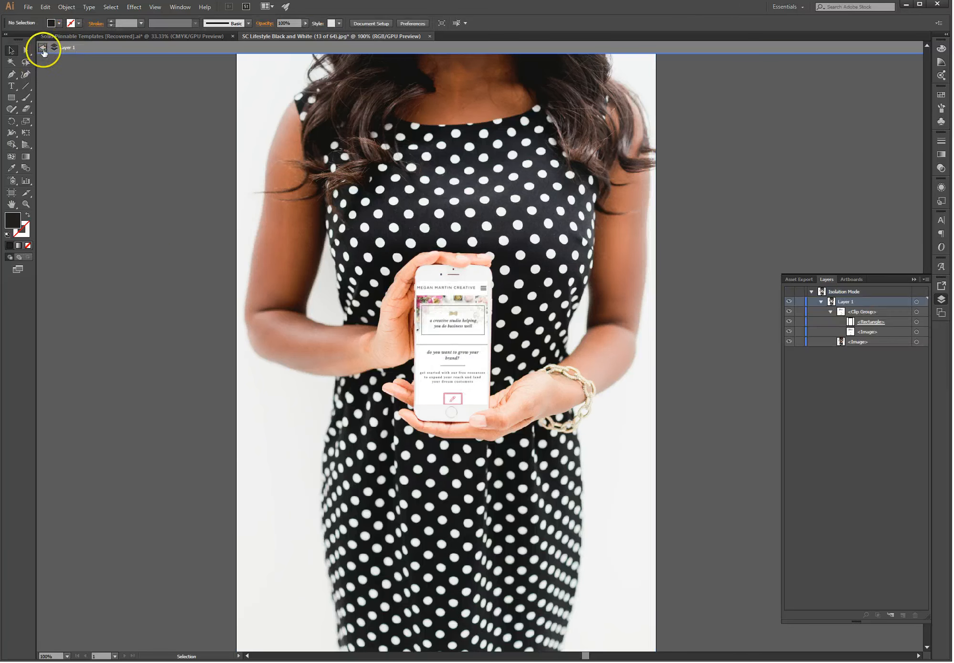
left_click(43, 50)
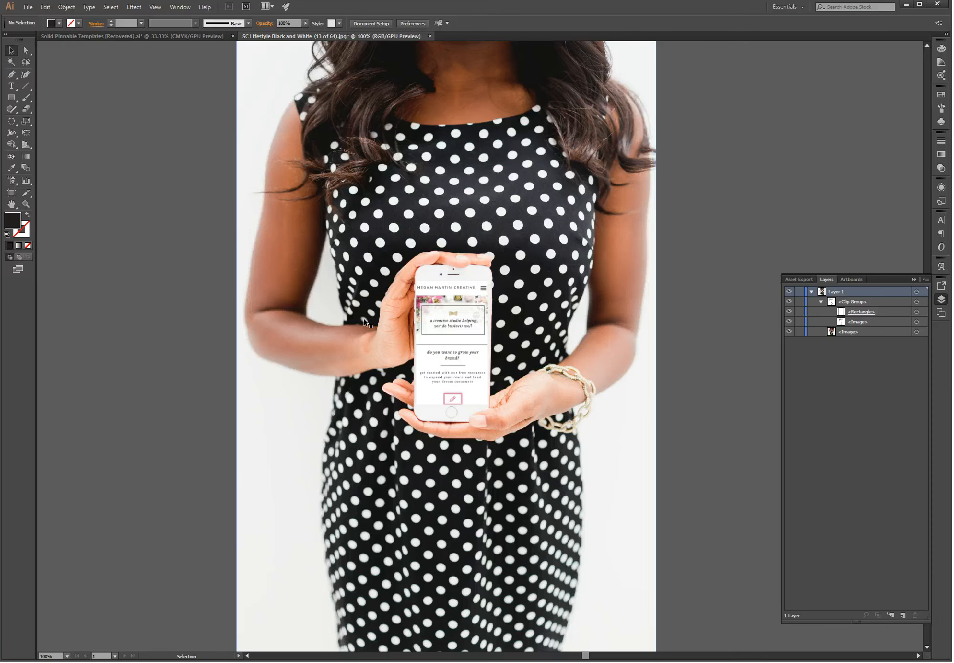
scroll(363, 318, "down", 1)
scroll(363, 319, "up", 1)
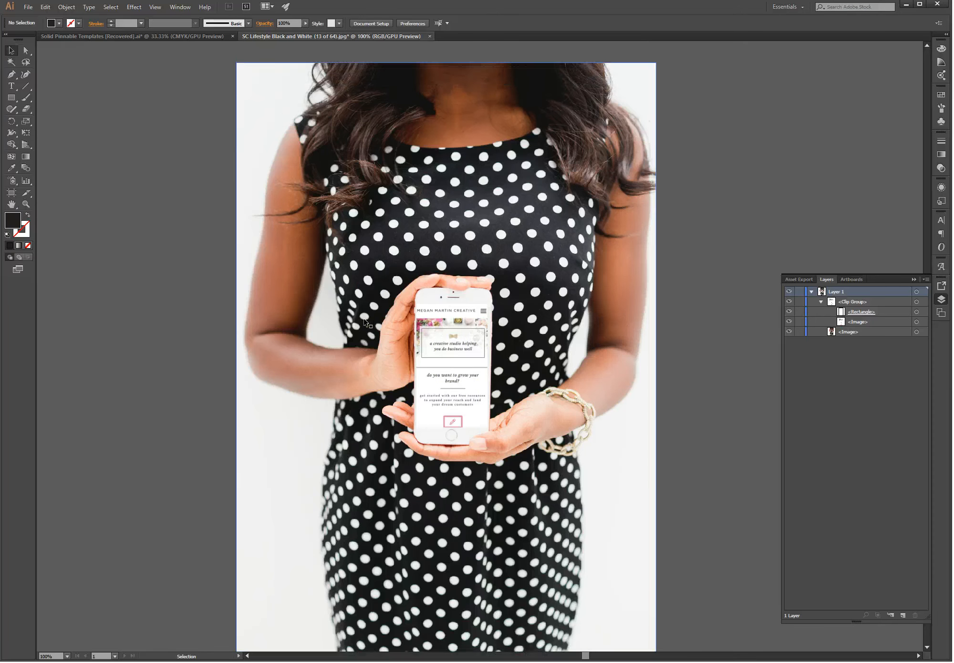
scroll(364, 318, "up", 1)
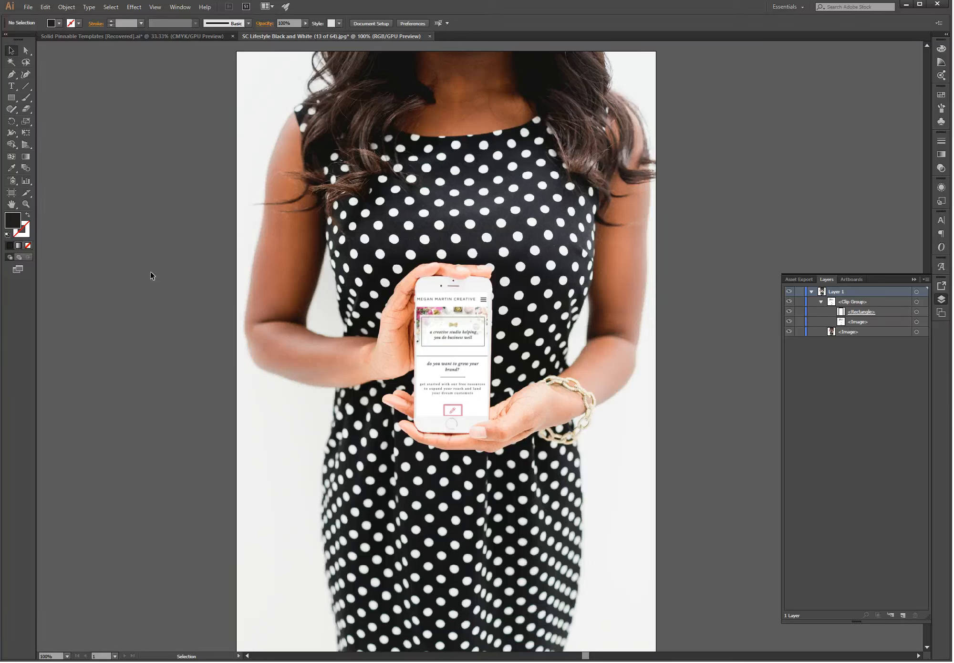
key("a")
key("v")
Step: Switch to Solid Pinnable Templates, scroll to the pins, and select the yellow pin's background
left_click(95, 37)
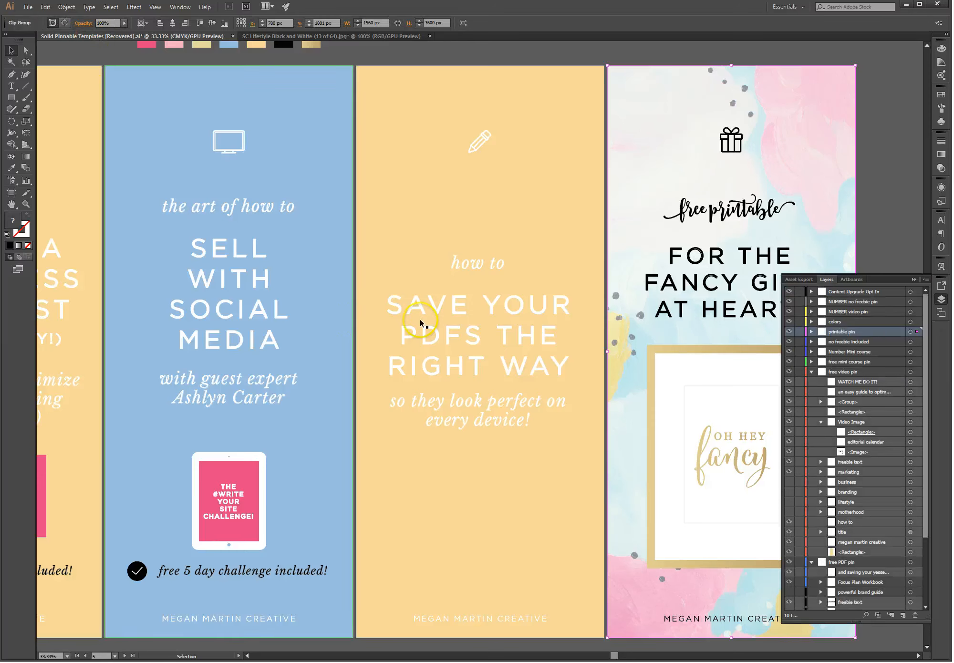
left_click(913, 279)
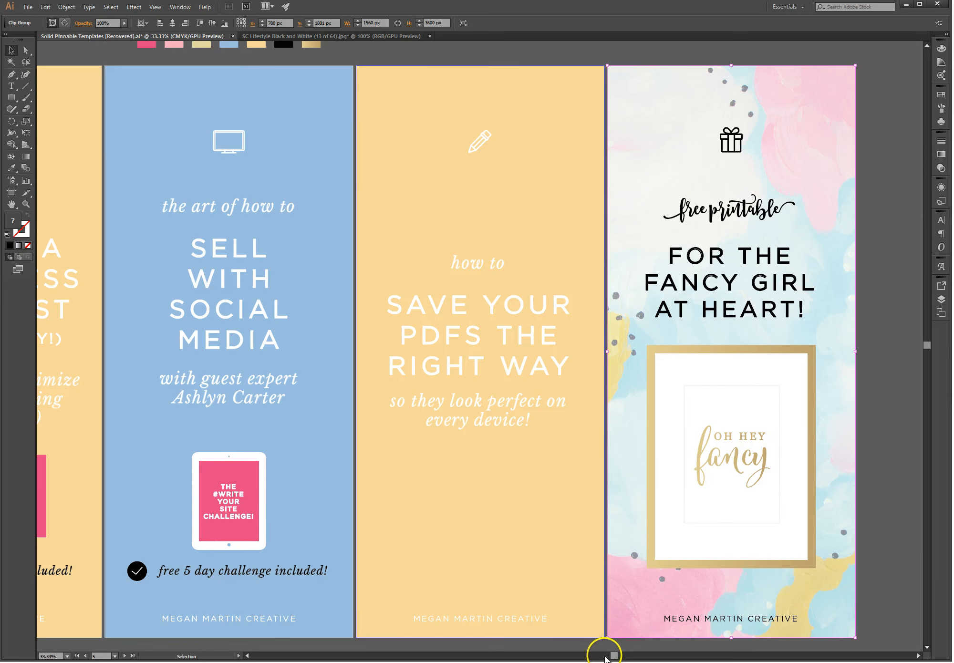
mouse_move(605, 658)
left_mouse_down()
mouse_move(579, 653)
mouse_move(589, 653)
left_mouse_up()
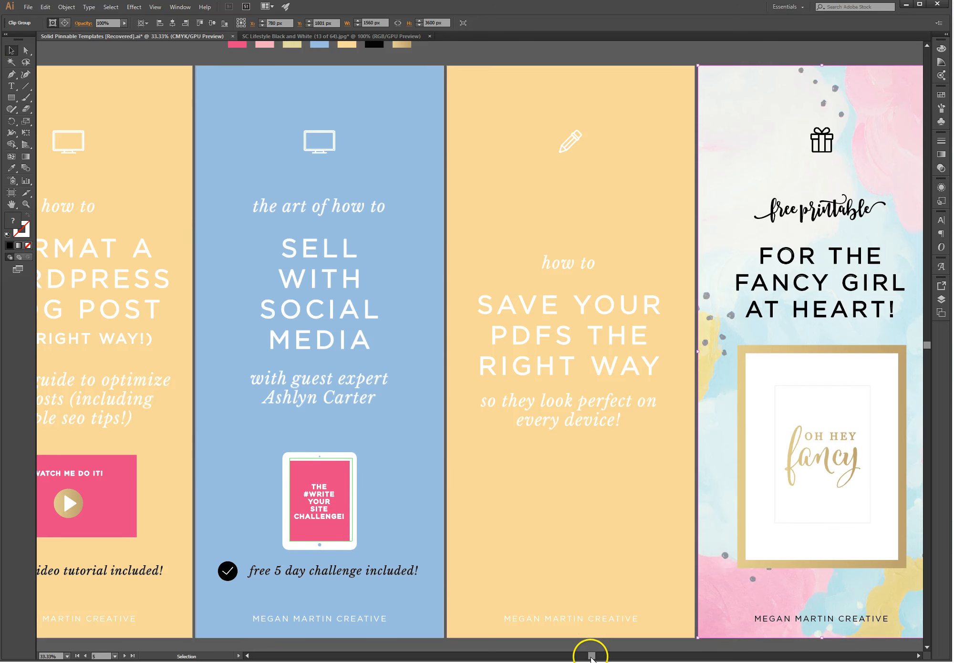
left_click_drag(584, 658, 493, 657)
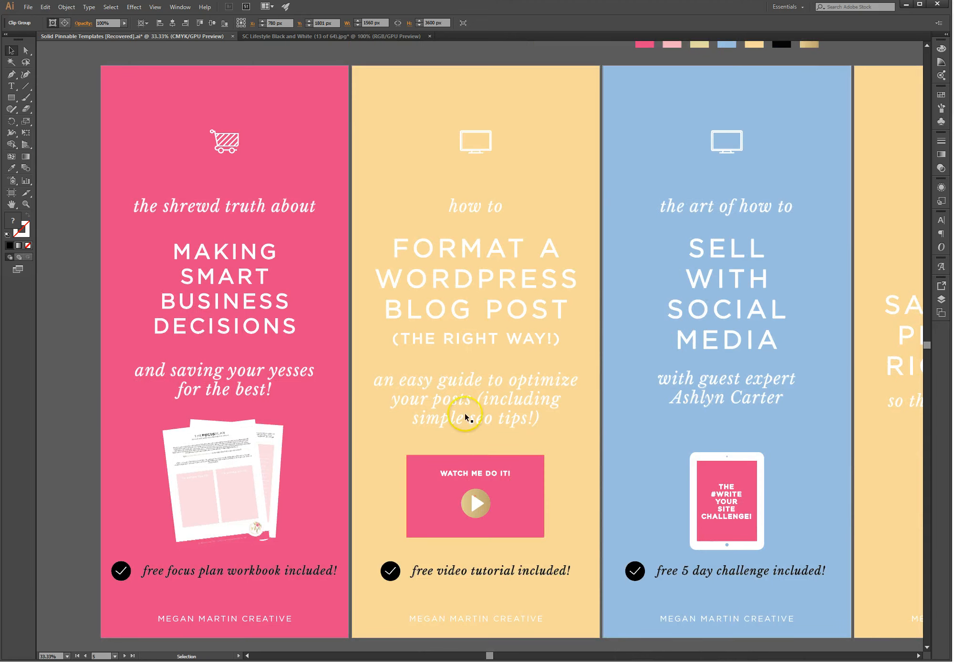
left_click(461, 411)
left_click(573, 470)
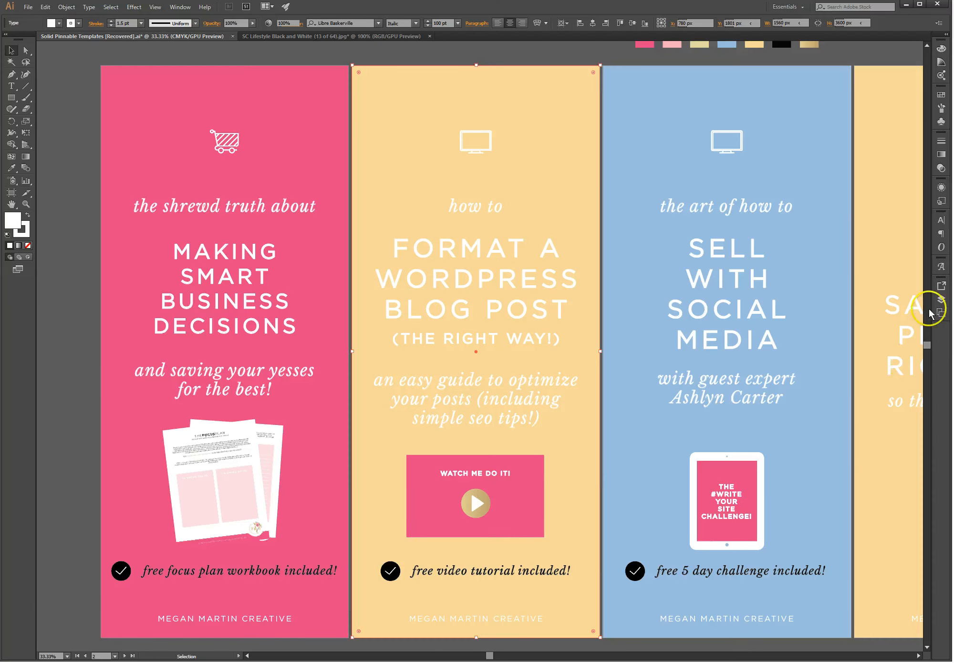
Step: Hide the video pin's pink rectangle to reveal the spreadsheet thumbnail
left_click(942, 299)
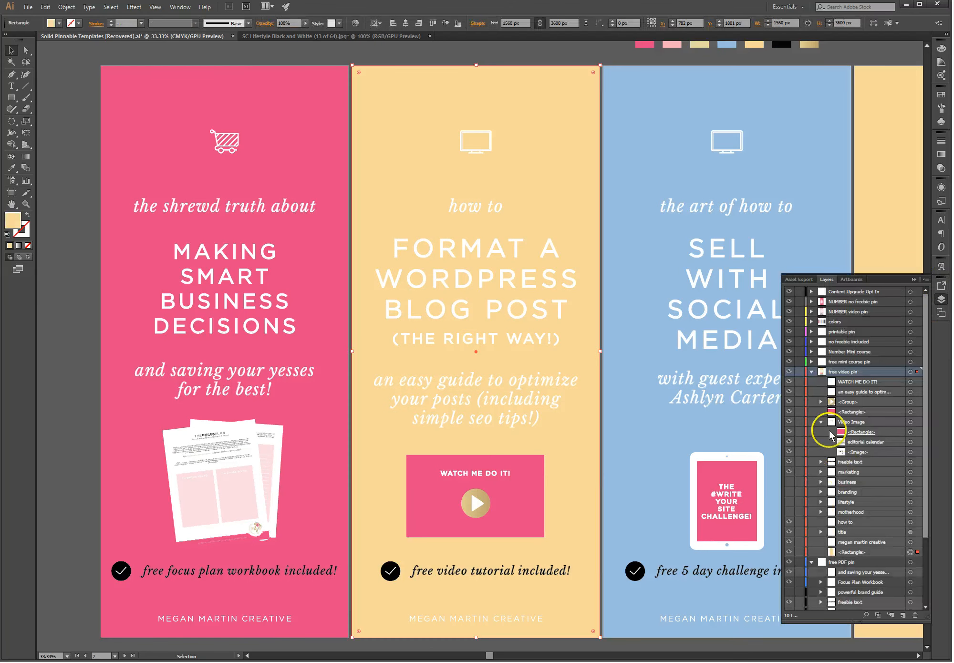
left_click(789, 411)
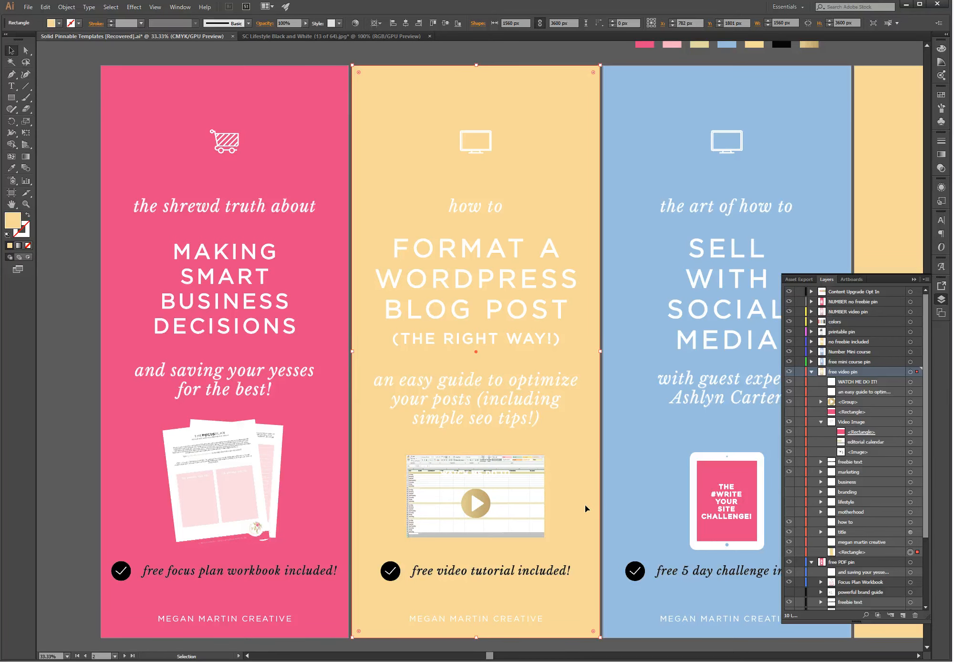
scroll(586, 509, "down", 5)
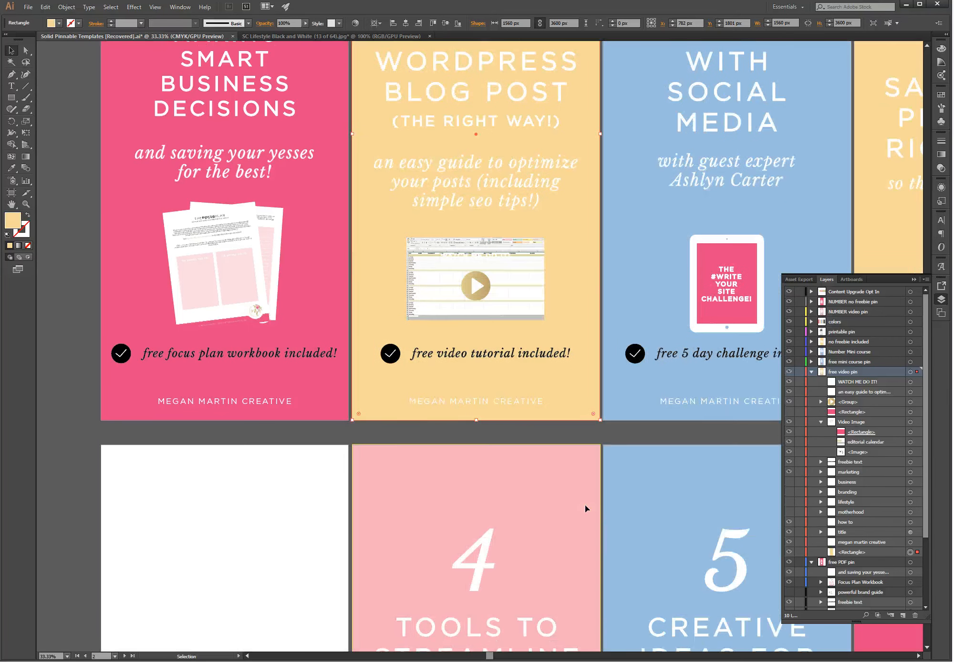
scroll(586, 509, "down", 2)
scroll(586, 508, "down", 8)
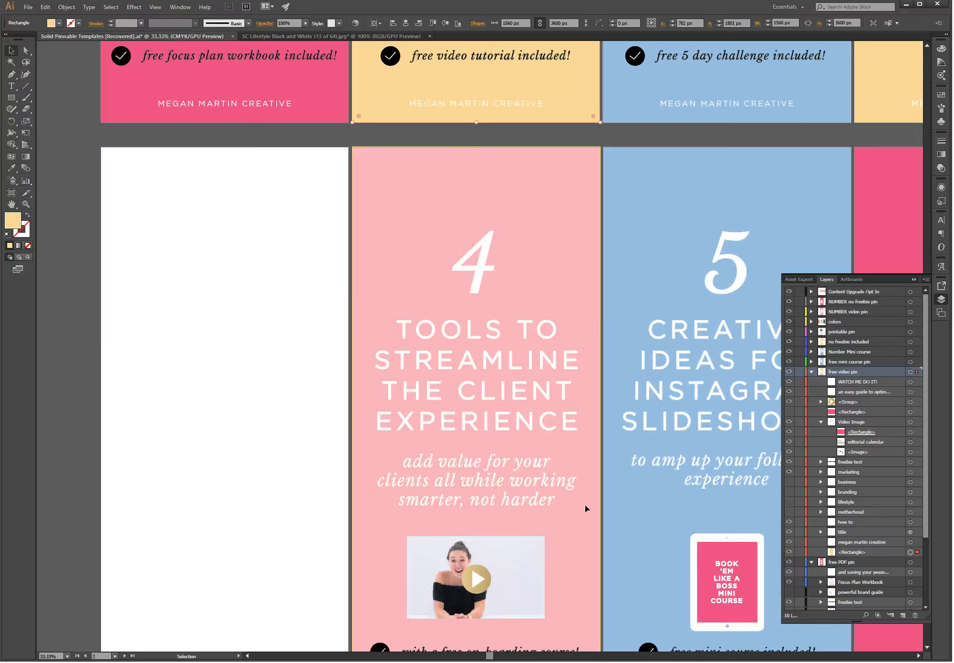
left_click(561, 458)
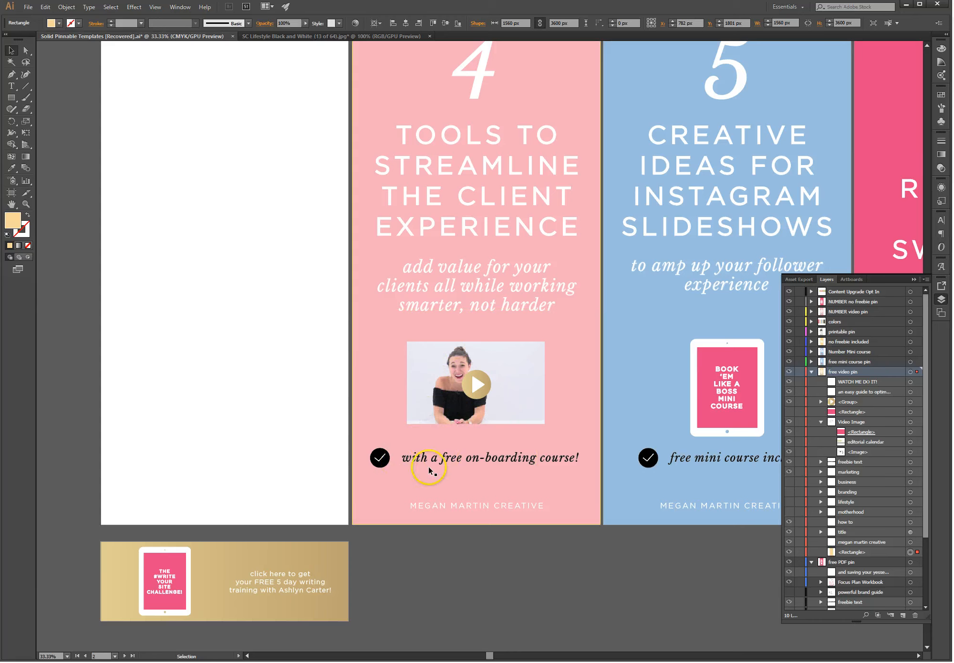
Step: Return to the SC Lifestyle Black and White (13 of 64).jpg phone mockup document
left_click(293, 35)
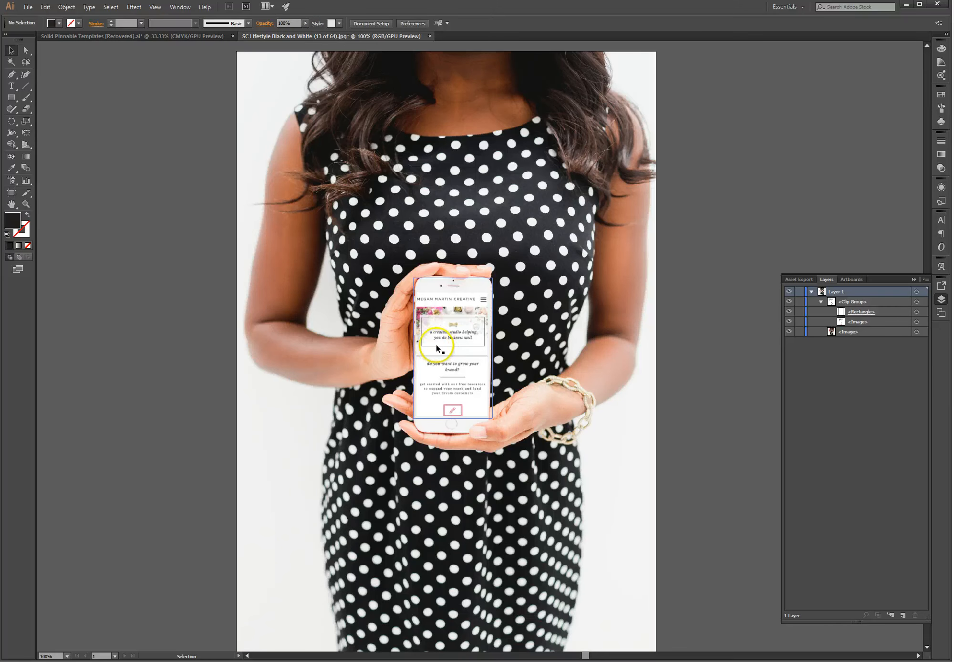